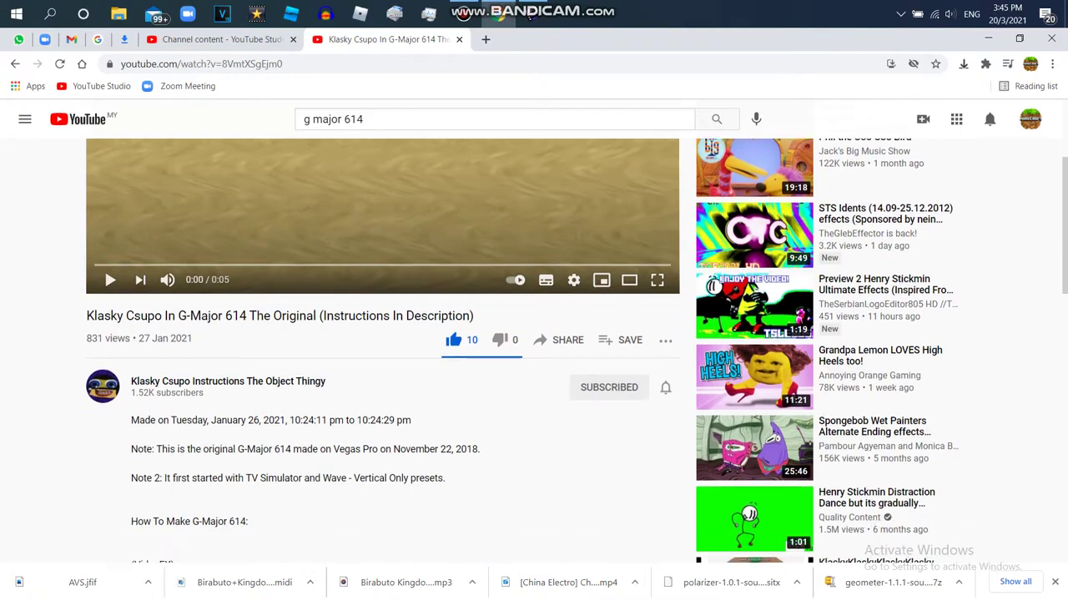
# - Play part of the G-Major 614 reference video and read the VideoFX instructions in its description
pyautogui.scroll(3, 534, 334)
pyautogui.press('space')
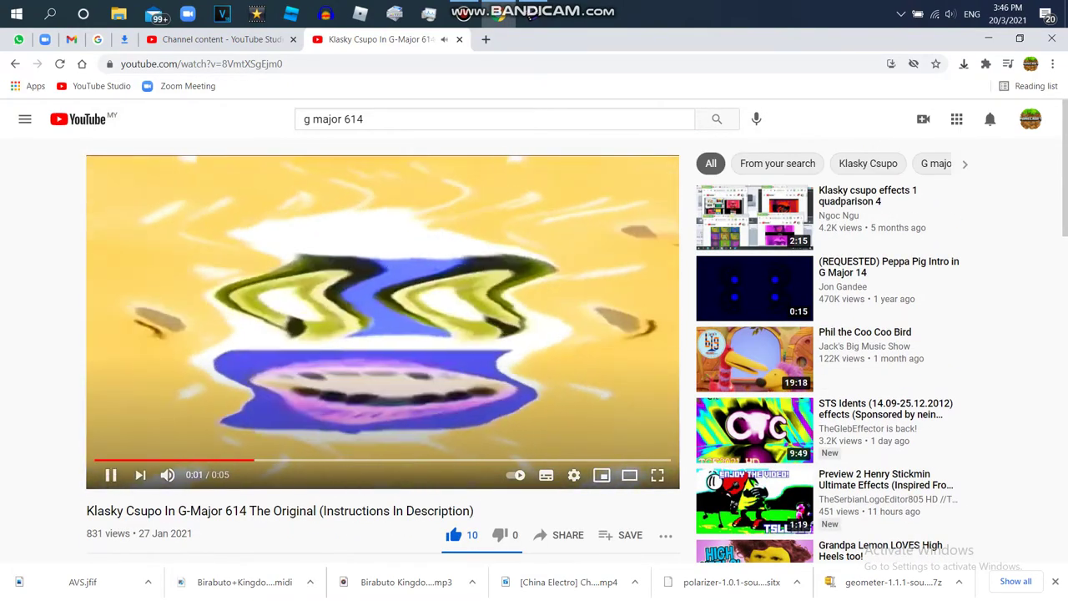
pyautogui.press('space')
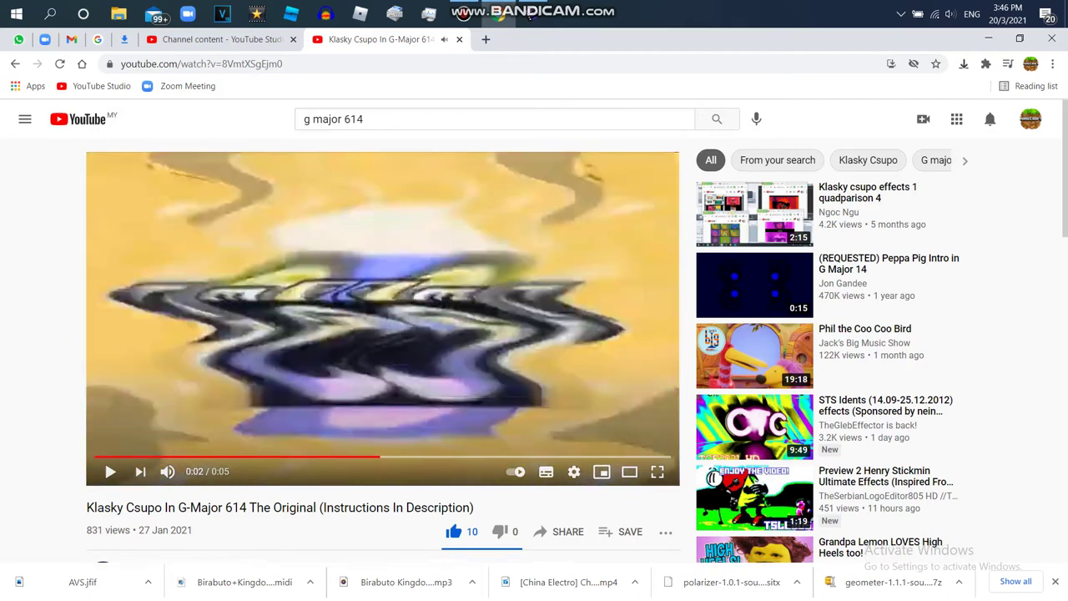
pyautogui.scroll(-5, 534, 334)
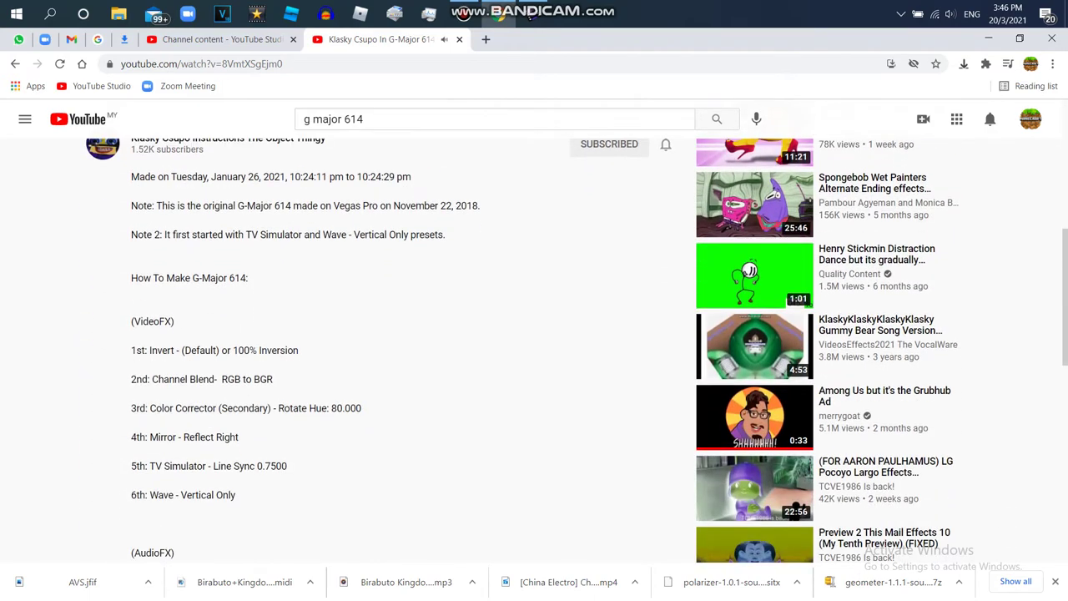
pyautogui.scroll(-1, 834, 292)
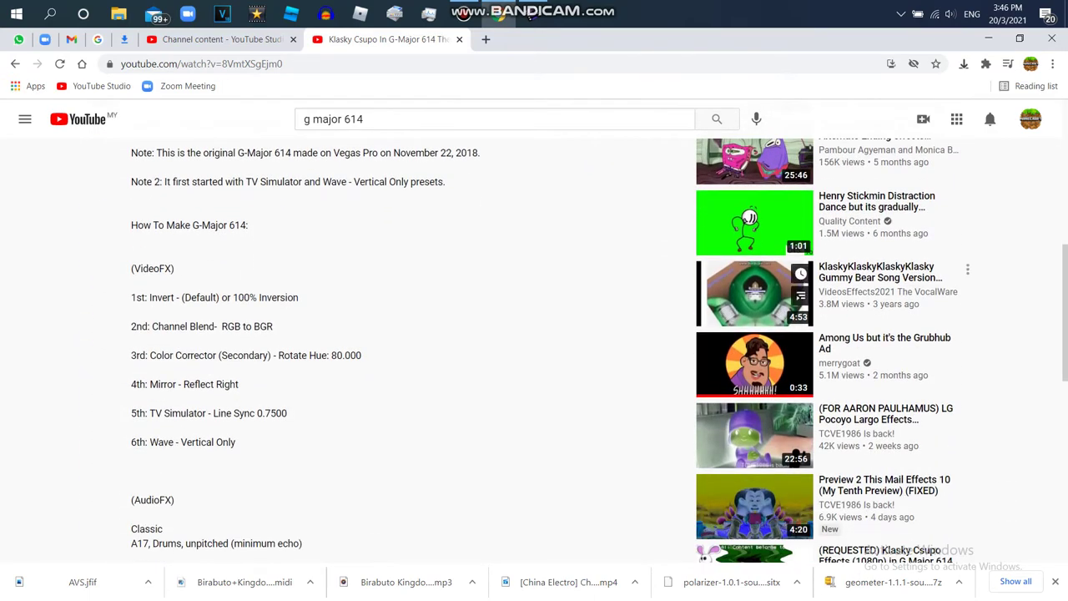
# - Switch to AVS Video Editor, dismiss the conversion notice, and delete the old audio and video clips from the timeline
pyautogui.click(532, 15)
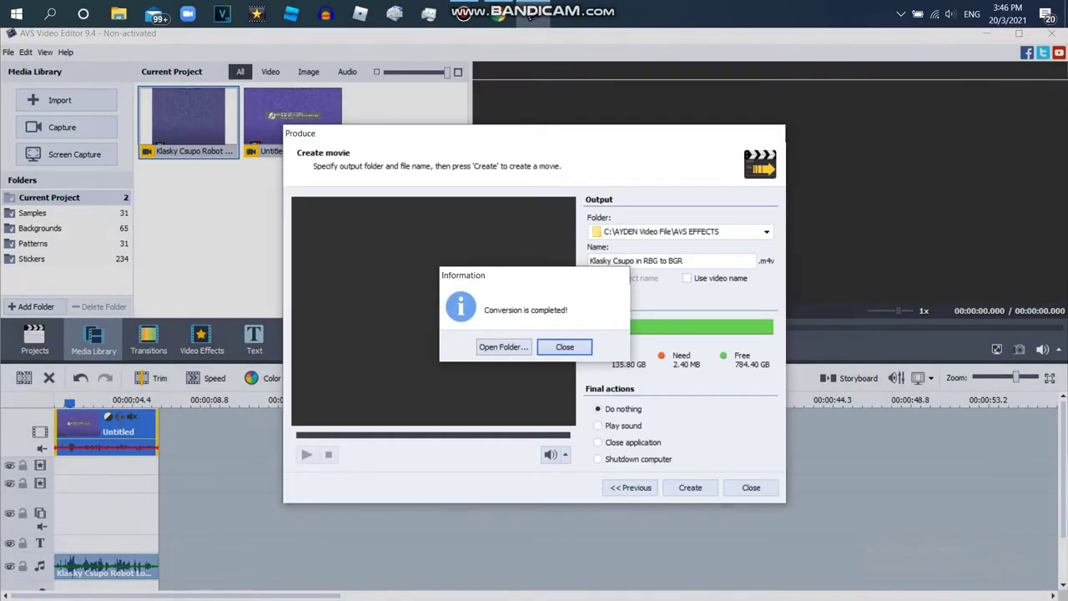
pyautogui.click(565, 346)
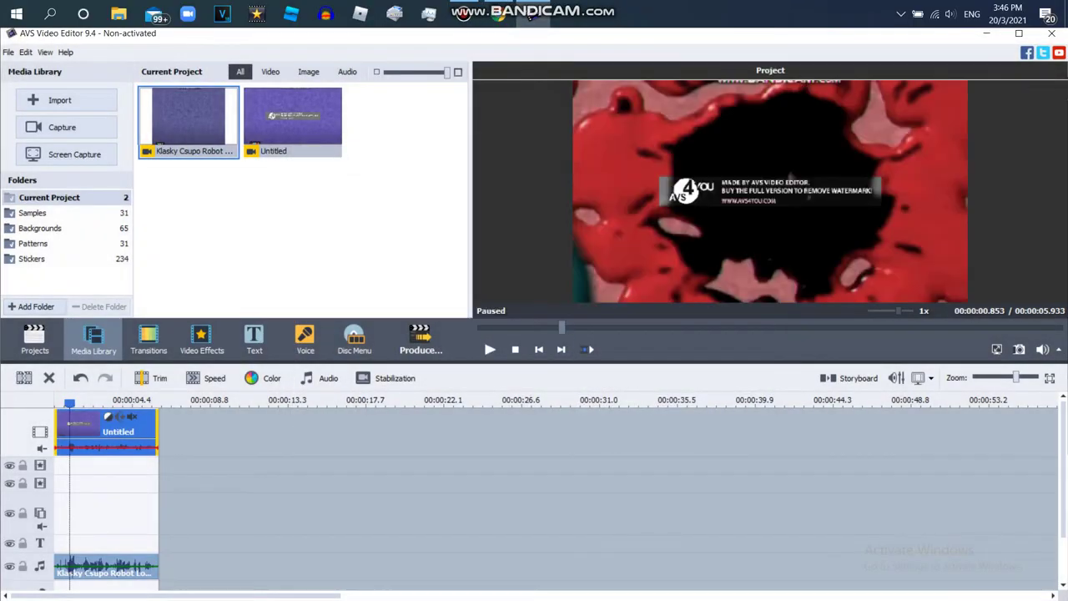
pyautogui.rightClick(136, 567)
pyautogui.click(202, 556)
pyautogui.rightClick(121, 429)
pyautogui.click(167, 415)
# - Import "Klasky Csupo in RBG to BGR" from the AVS EFFECTS folder and place it on the video track
pyautogui.click(60, 100)
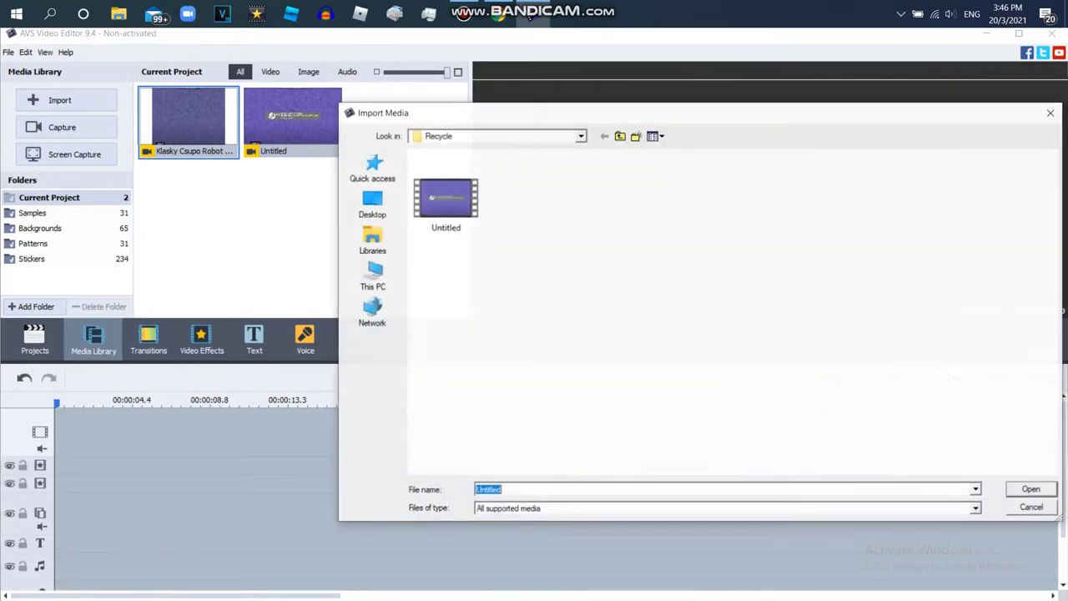
pyautogui.click(499, 136)
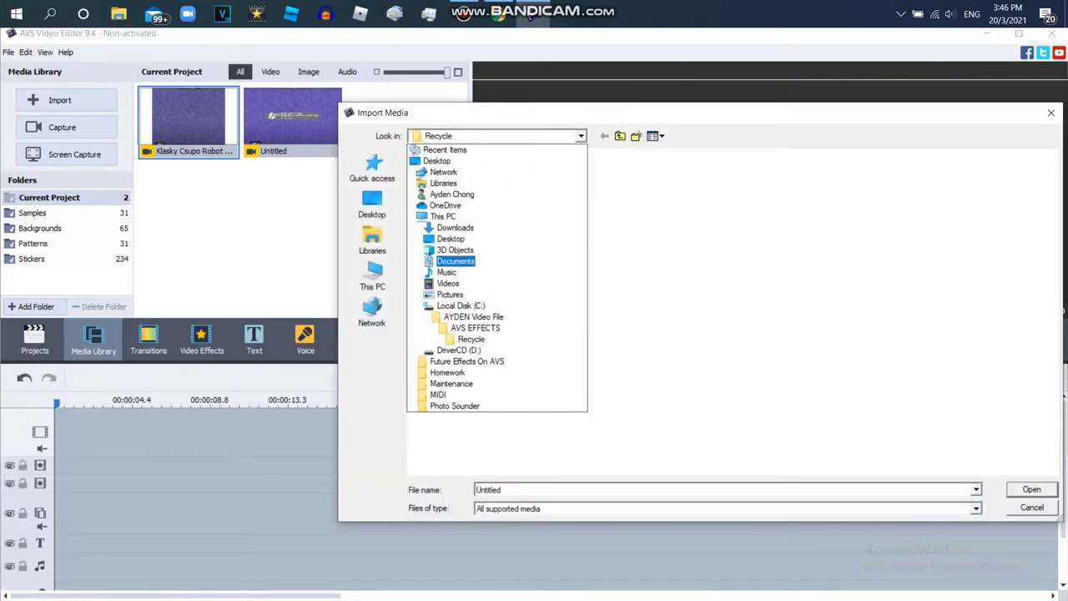
pyautogui.click(475, 327)
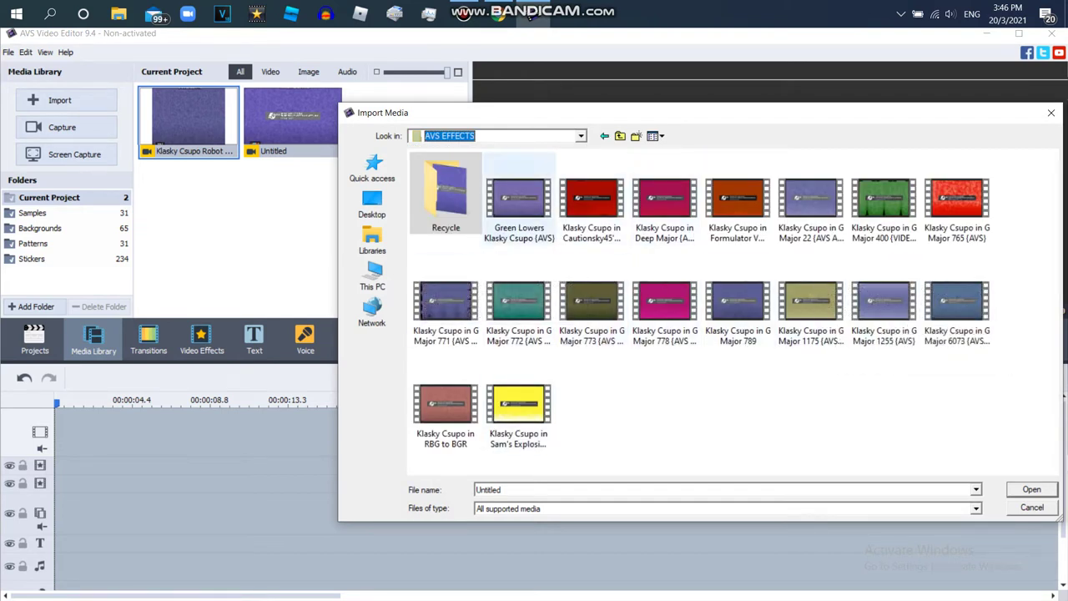
pyautogui.click(665, 204)
pyautogui.click(812, 204)
pyautogui.click(811, 302)
pyautogui.doubleClick(446, 405)
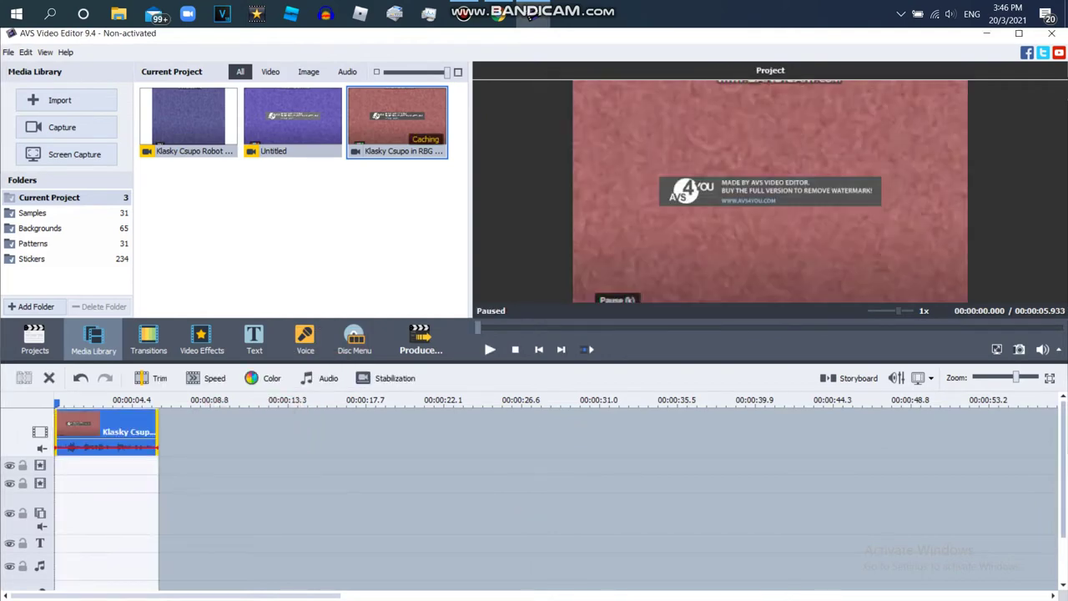
# - Add the Invert video effect on the first effects line and trim it to the clip's length
pyautogui.click(201, 338)
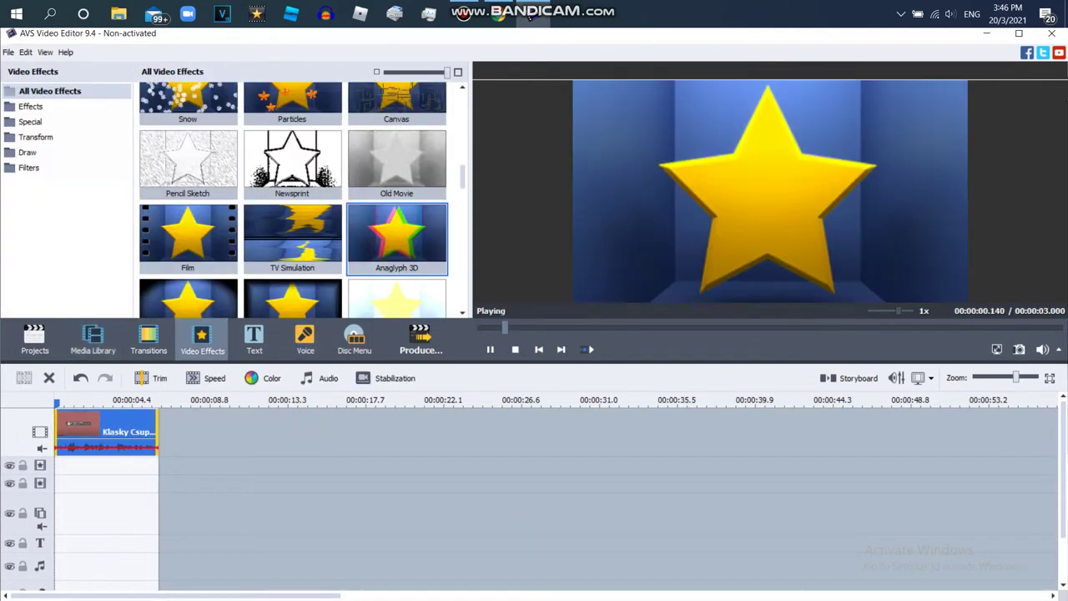
pyautogui.scroll(10, 292, 201)
pyautogui.moveTo(293, 121); pyautogui.dragTo(92, 465)
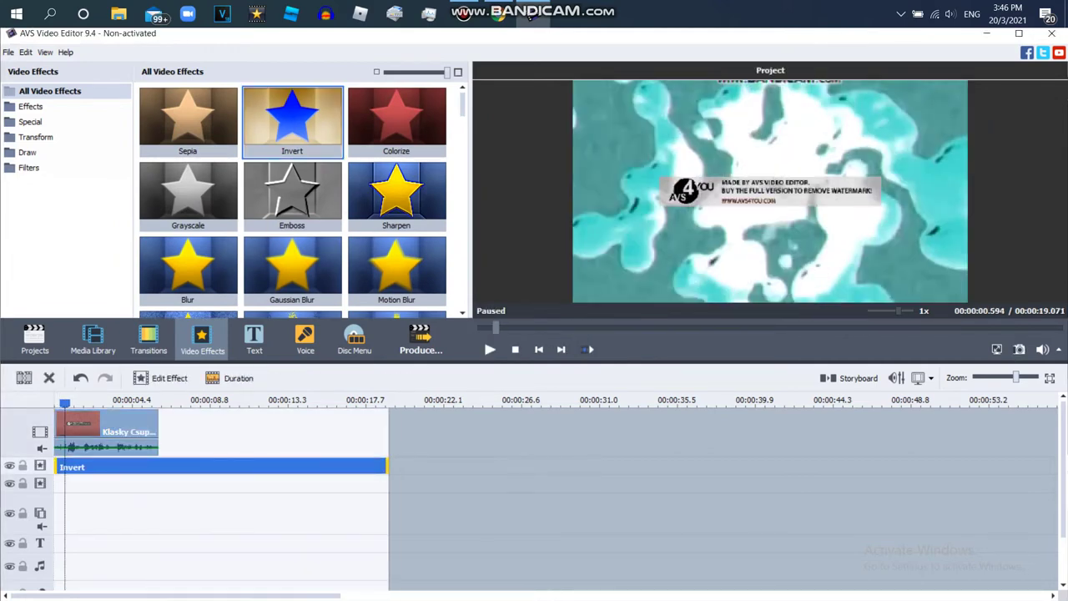
pyautogui.moveTo(386, 467); pyautogui.dragTo(157, 467)
pyautogui.moveTo(57, 403); pyautogui.dragTo(81, 403)
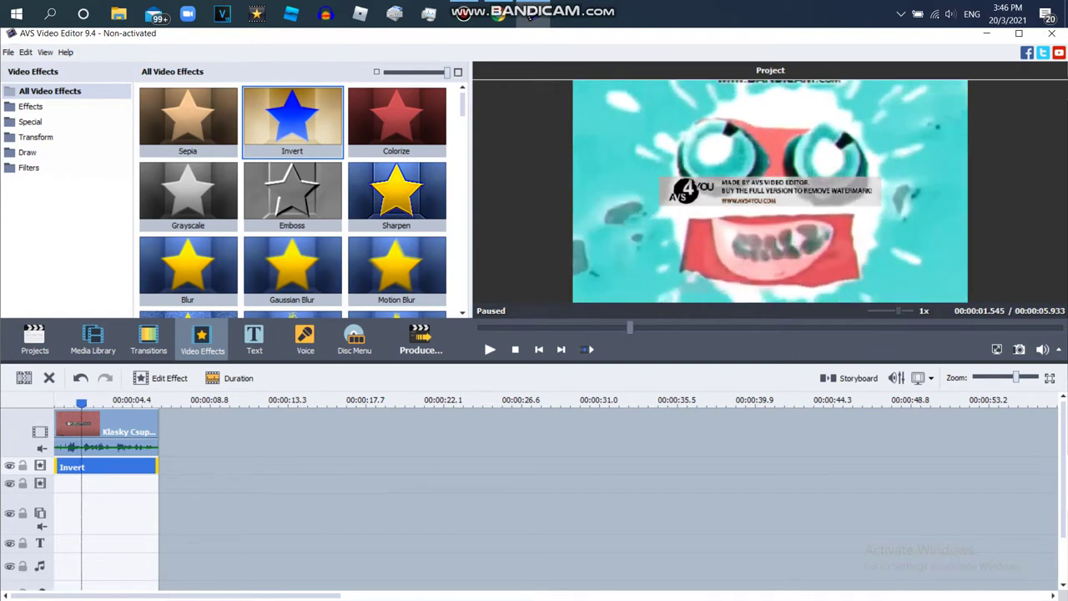
# - Shift the hue of the Klasky Csupo clip to about -140 in Color Correction
pyautogui.click(107, 428)
pyautogui.click(264, 378)
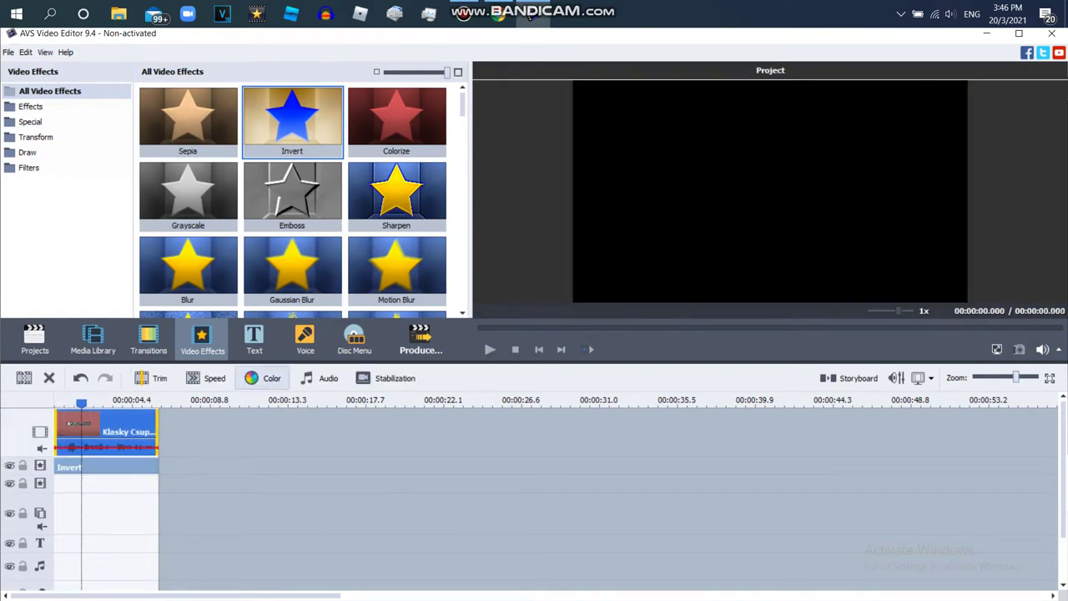
pyautogui.click(263, 378)
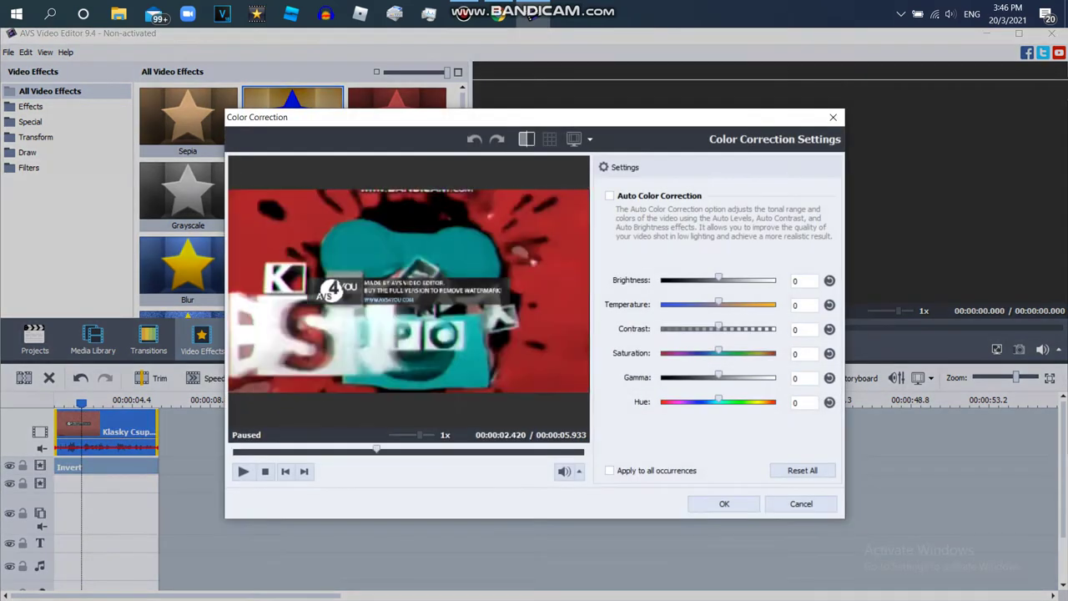
pyautogui.moveTo(689, 401); pyautogui.dragTo(669, 401)
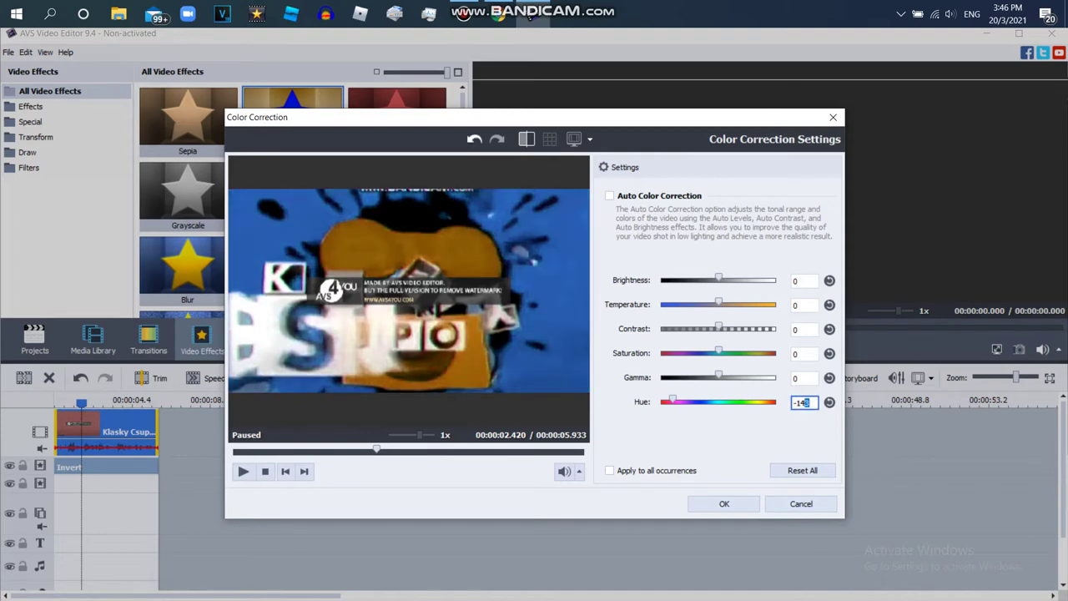
pyautogui.press('Return')
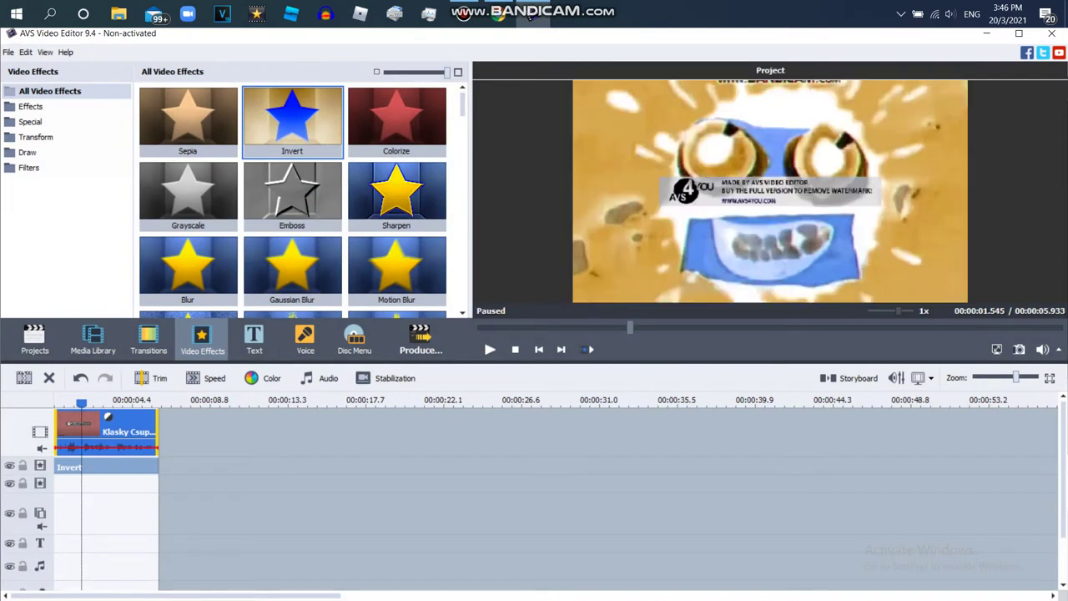
# - Add the Mirror video effect on the second effects line and trim it to the clip's length
pyautogui.scroll(-10, 292, 201)
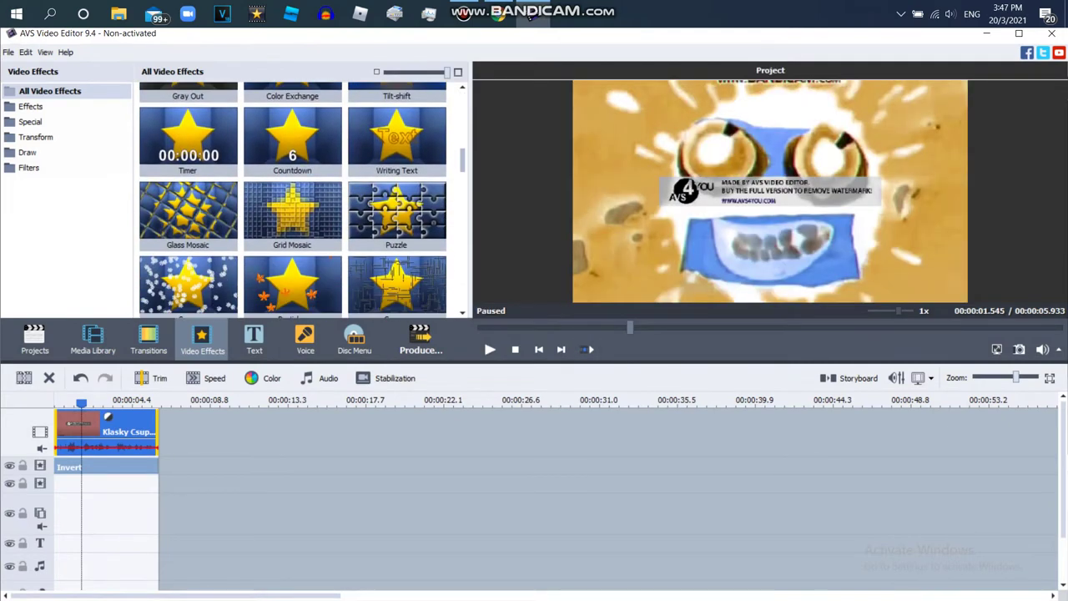
pyautogui.scroll(-8, 292, 201)
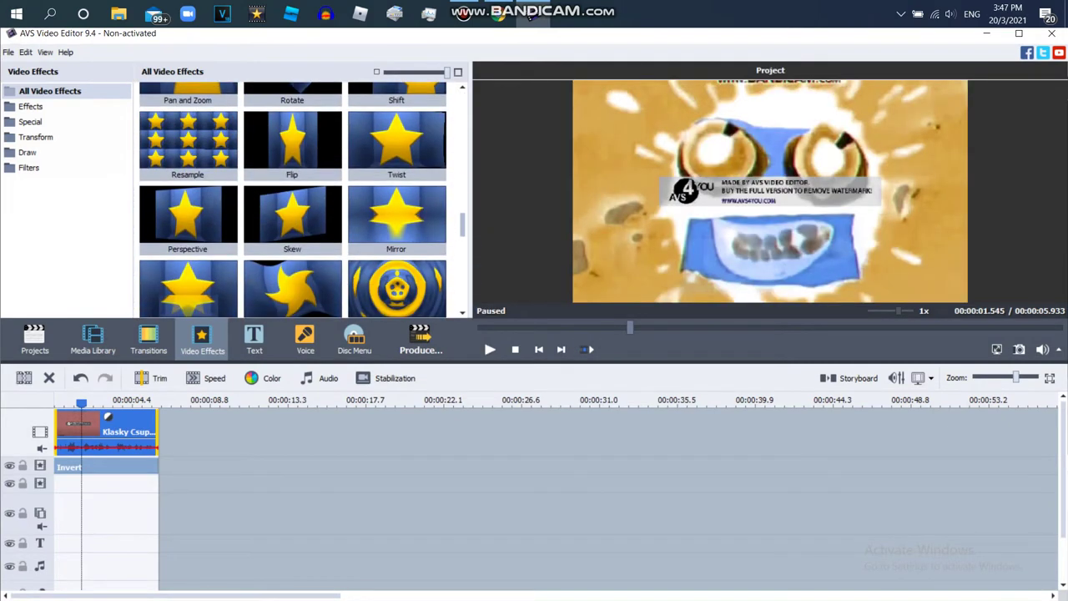
pyautogui.scroll(-1, 397, 201)
pyautogui.moveTo(396, 146); pyautogui.dragTo(92, 487)
pyautogui.moveTo(387, 484); pyautogui.dragTo(159, 484)
# - Change the Mirror effect's type so the right half of the picture is reflected horizontally
pyautogui.click(161, 378)
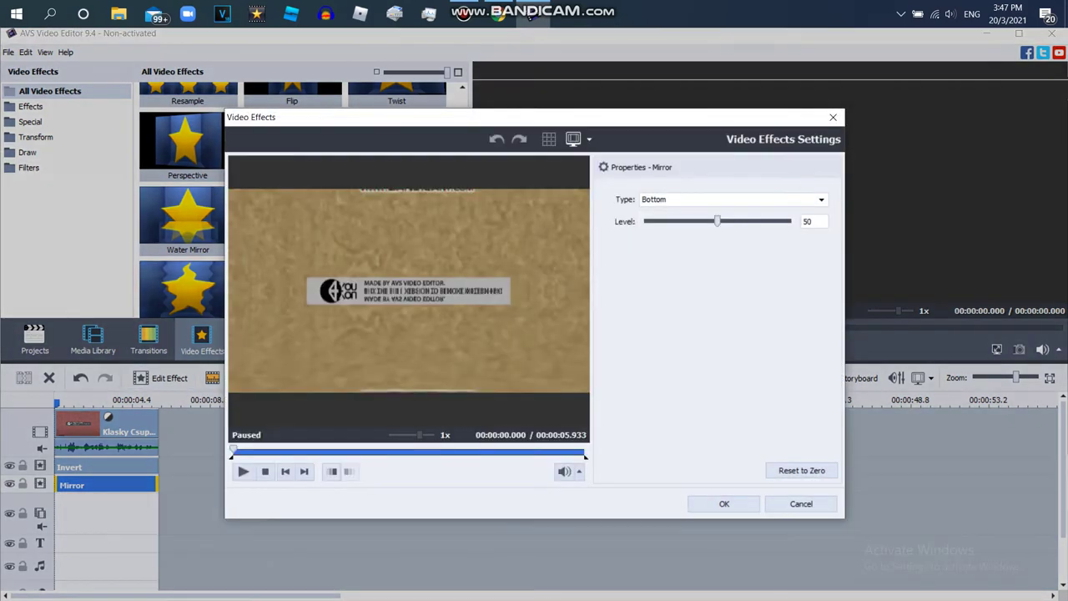
pyautogui.click(381, 451)
pyautogui.click(733, 199)
pyautogui.click(668, 250)
pyautogui.click(724, 504)
# - Add a third video effects line beneath the Mirror effect
pyautogui.rightClick(240, 488)
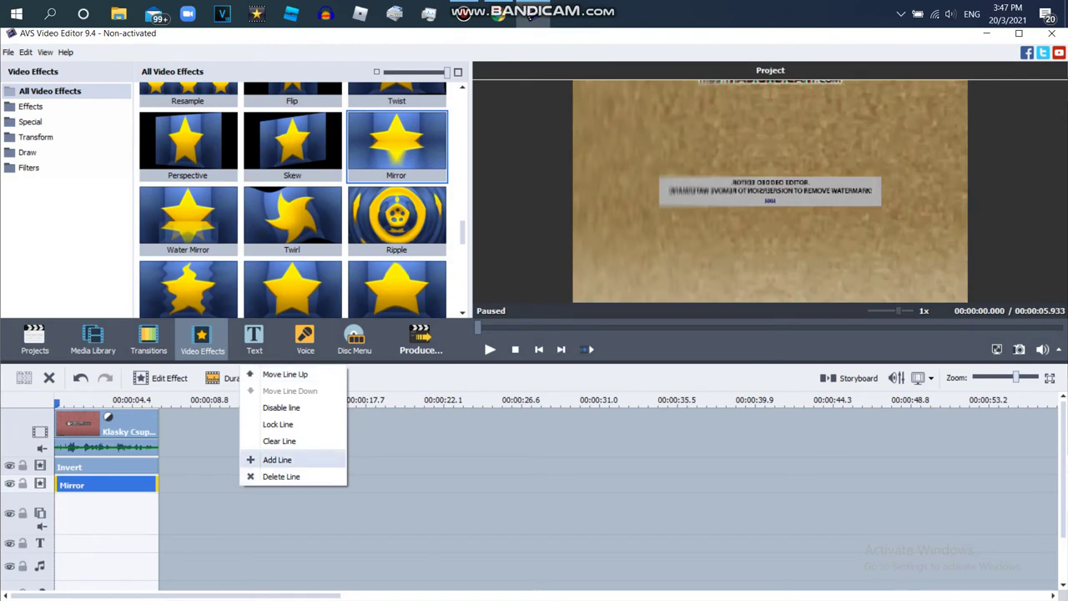
pyautogui.click(279, 459)
pyautogui.rightClick(190, 501)
pyautogui.click(224, 489)
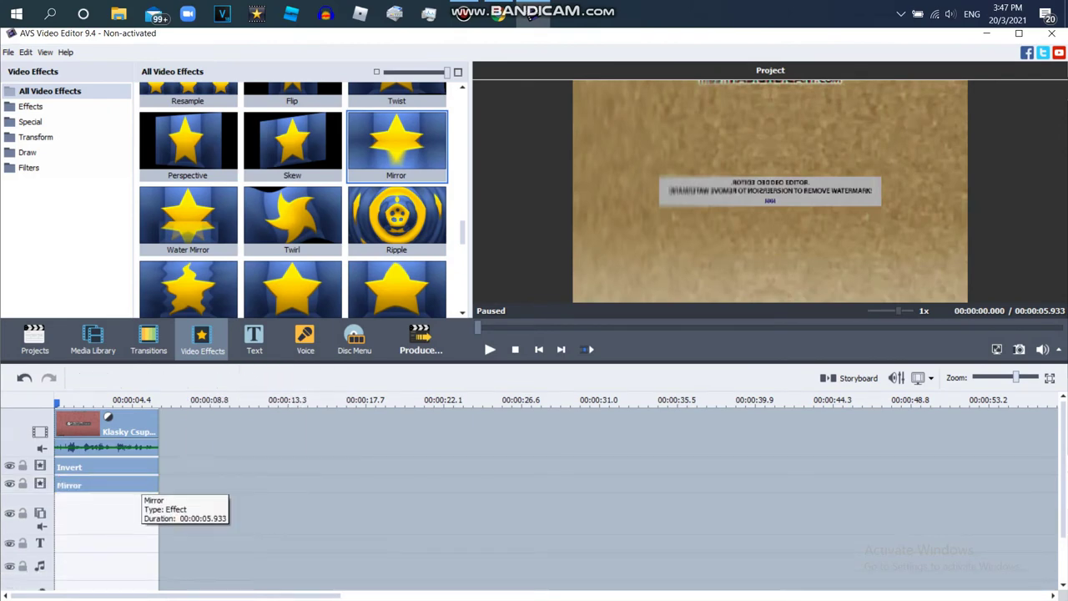
pyautogui.rightClick(177, 490)
pyautogui.click(219, 461)
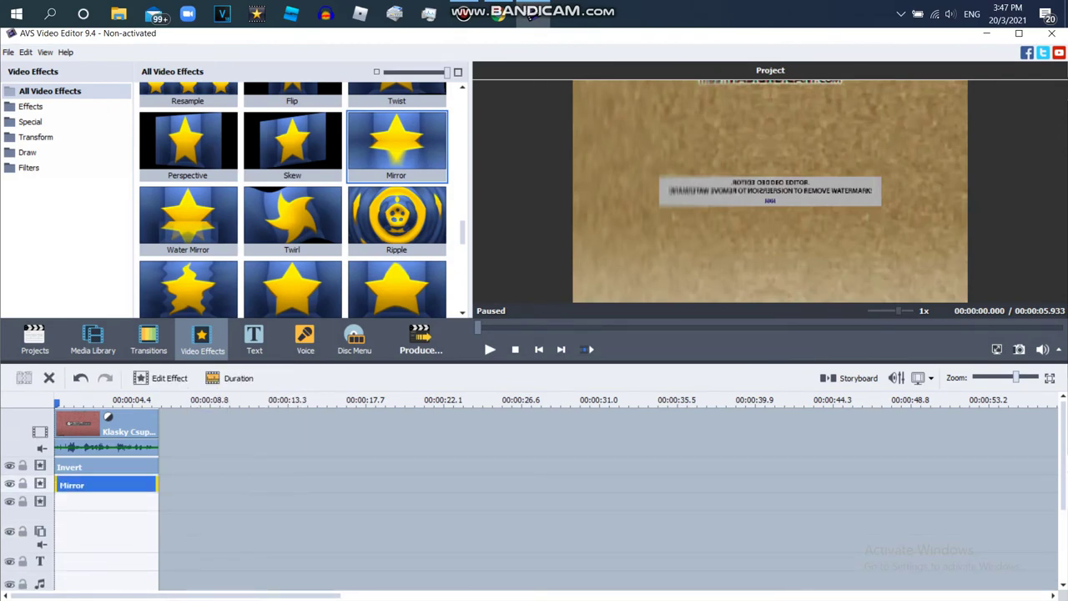
# - Place the Wave video effect on the third effects line, matching the clip's length
pyautogui.rightClick(133, 489)
pyautogui.click(184, 567)
pyautogui.moveTo(200, 485); pyautogui.dragTo(96, 503)
pyautogui.moveTo(189, 289); pyautogui.dragTo(172, 546)
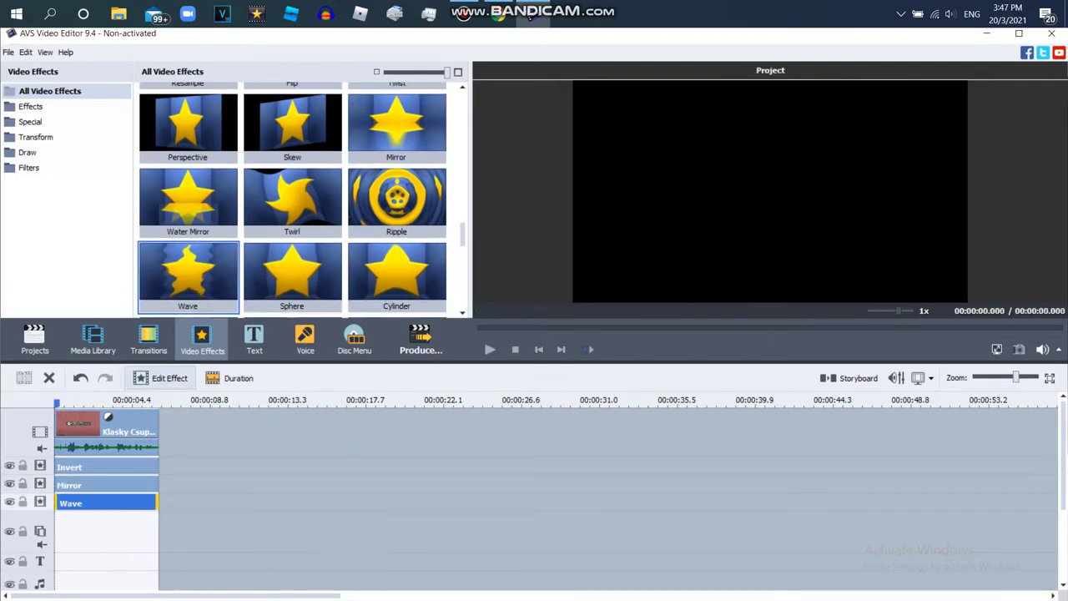
# - Check the effect instructions in the browser, and set the Wave effect's amplitude to 50 and speed to 0
pyautogui.click(531, 16)
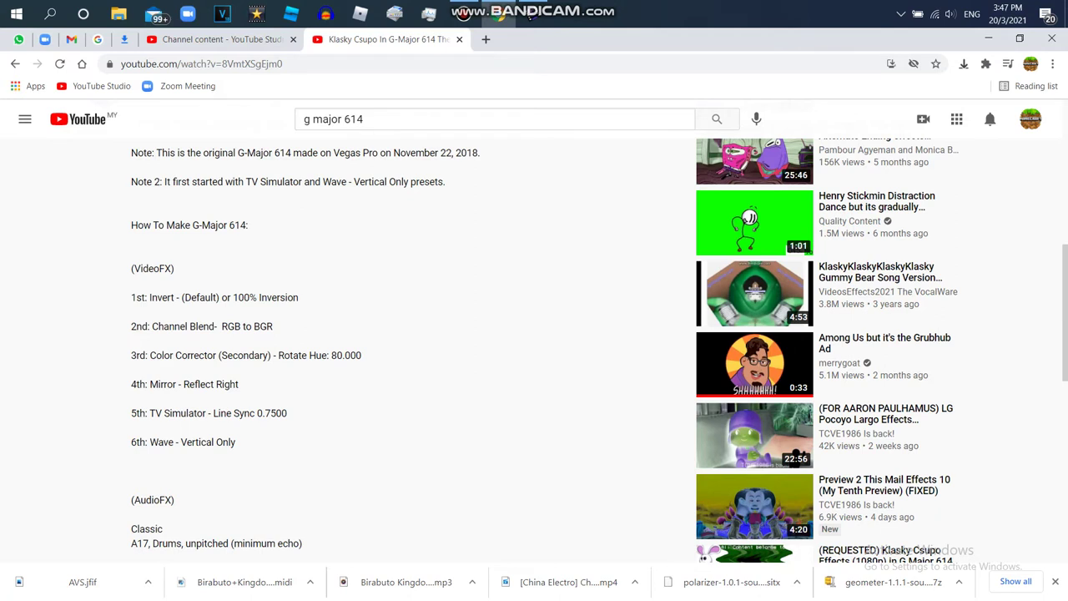
pyautogui.click(530, 16)
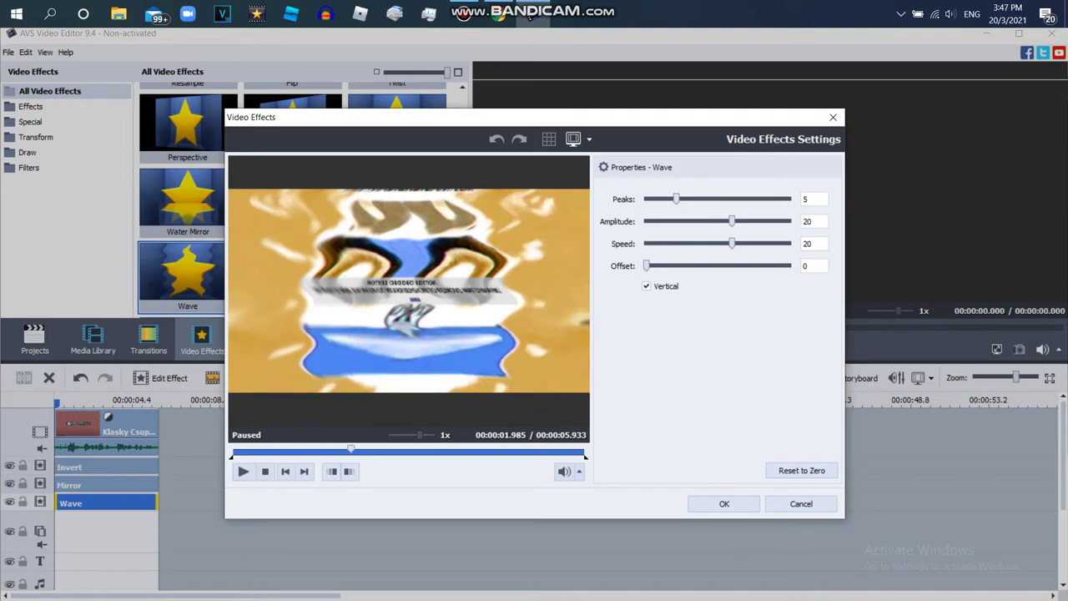
pyautogui.write('050')
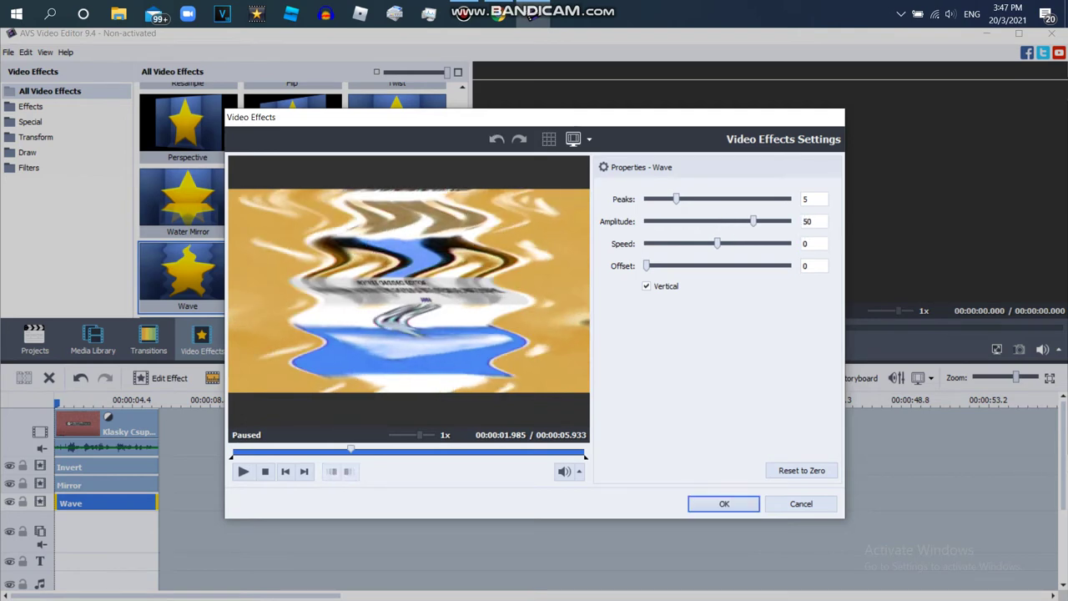
pyautogui.click(724, 503)
# - Add a fourth video effects line and put a copy of the Wave effect on it beneath the clip
pyautogui.rightClick(178, 505)
pyautogui.click(204, 478)
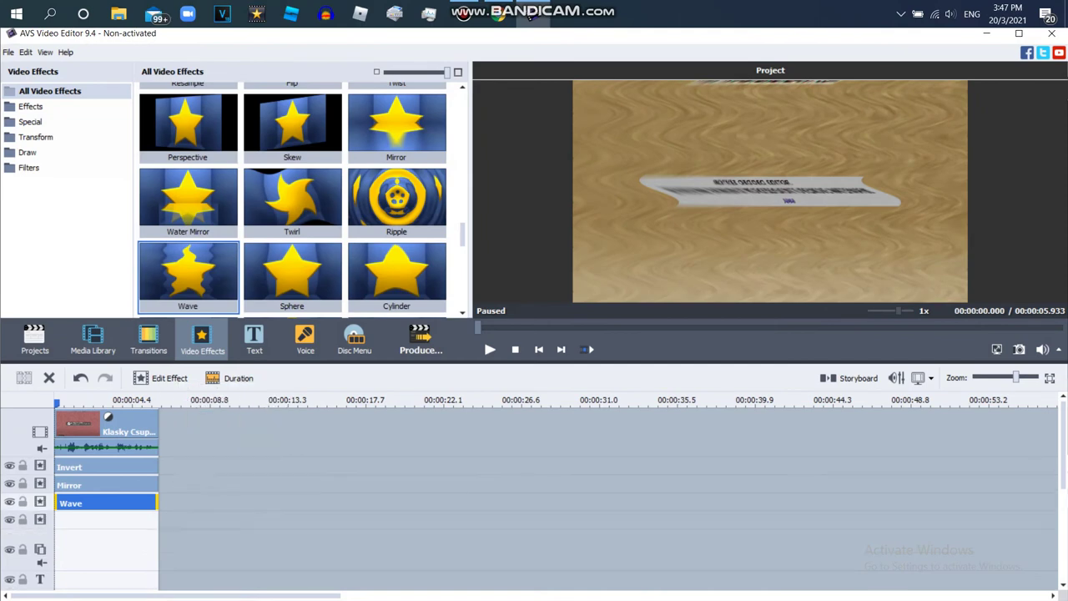
pyautogui.rightClick(103, 505)
pyautogui.click(137, 490)
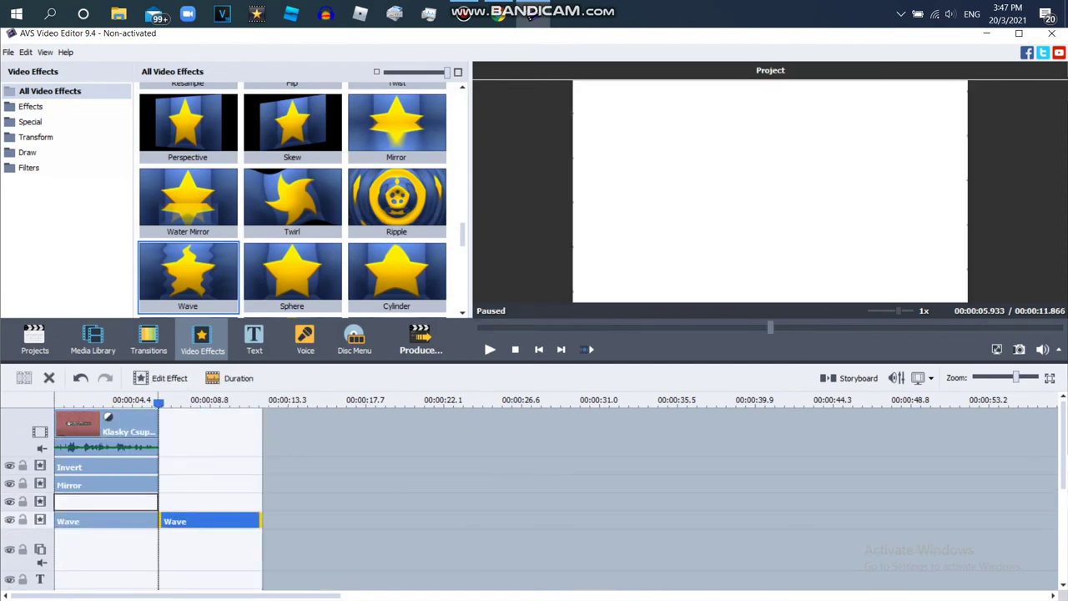
pyautogui.click(531, 15)
pyautogui.click(531, 15)
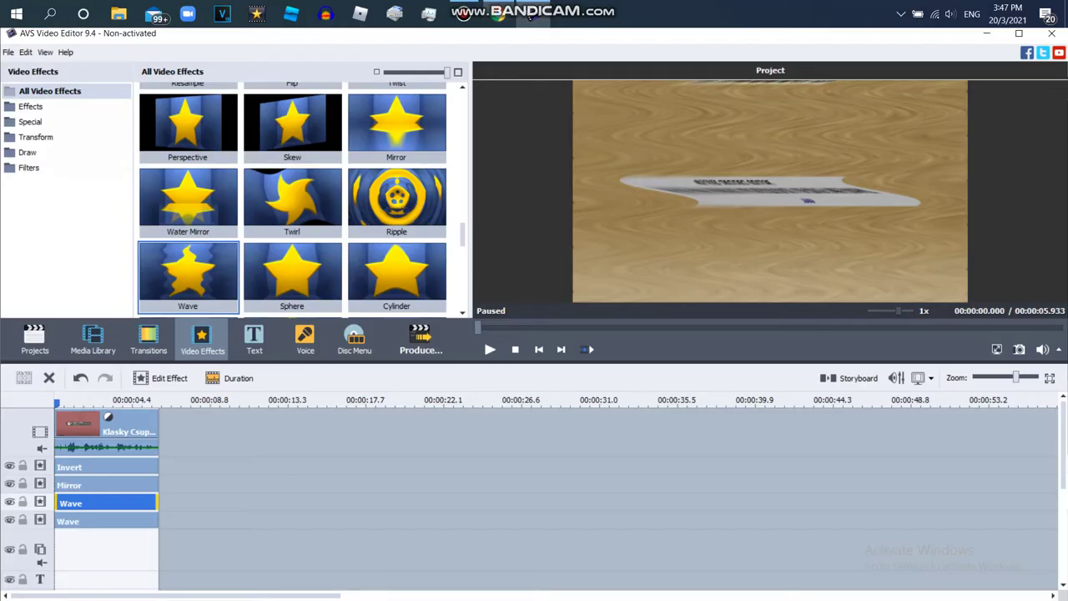
# - Replace the Wave effect on the third effects line with TV Simulation, matching the clip's length
pyautogui.moveTo(463, 234); pyautogui.dragTo(463, 108)
pyautogui.scroll(-10, 293, 200)
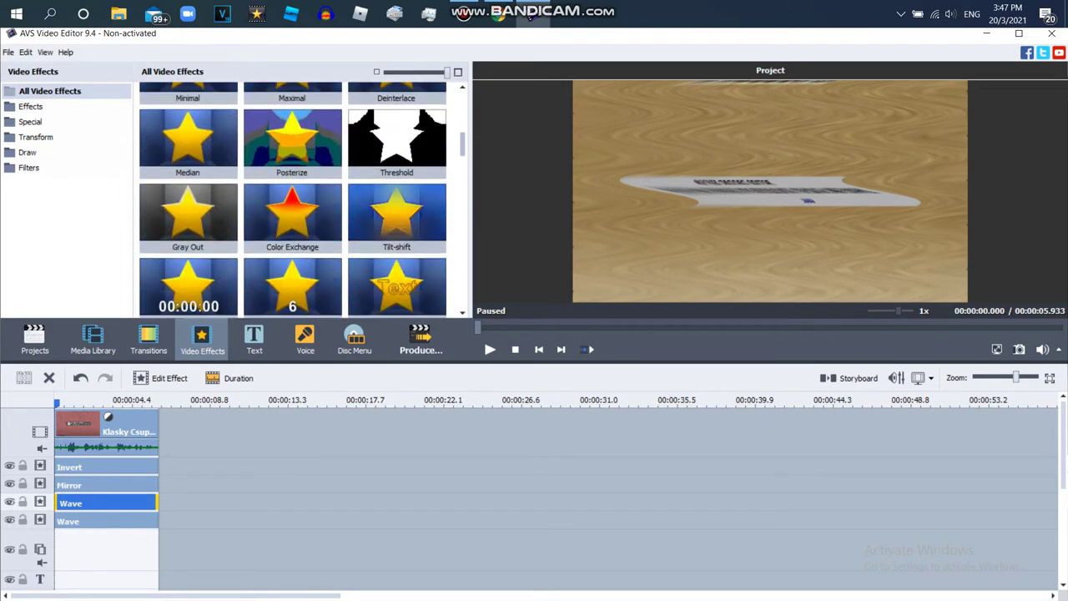
pyautogui.scroll(-5, 292, 200)
pyautogui.moveTo(292, 163); pyautogui.dragTo(209, 576)
pyautogui.moveTo(147, 532); pyautogui.dragTo(127, 504)
# - Set TV Simulation's Interline, Amplitude, Amplitude Offset, Vertical Speed, Vertical Offset and Interframe Size all to 0
pyautogui.click(161, 378)
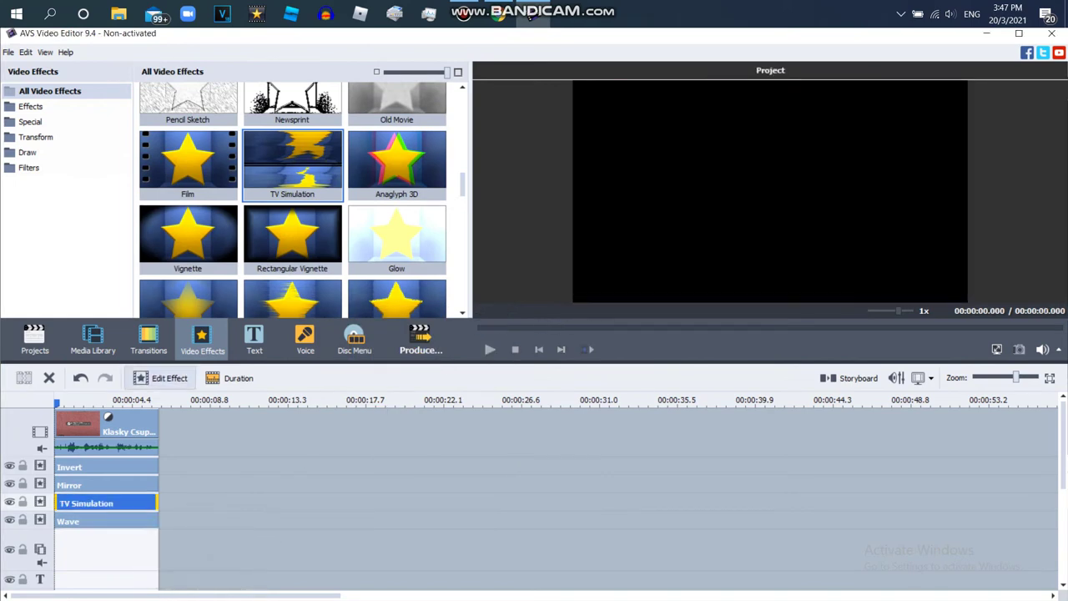
pyautogui.doubleClick(107, 503)
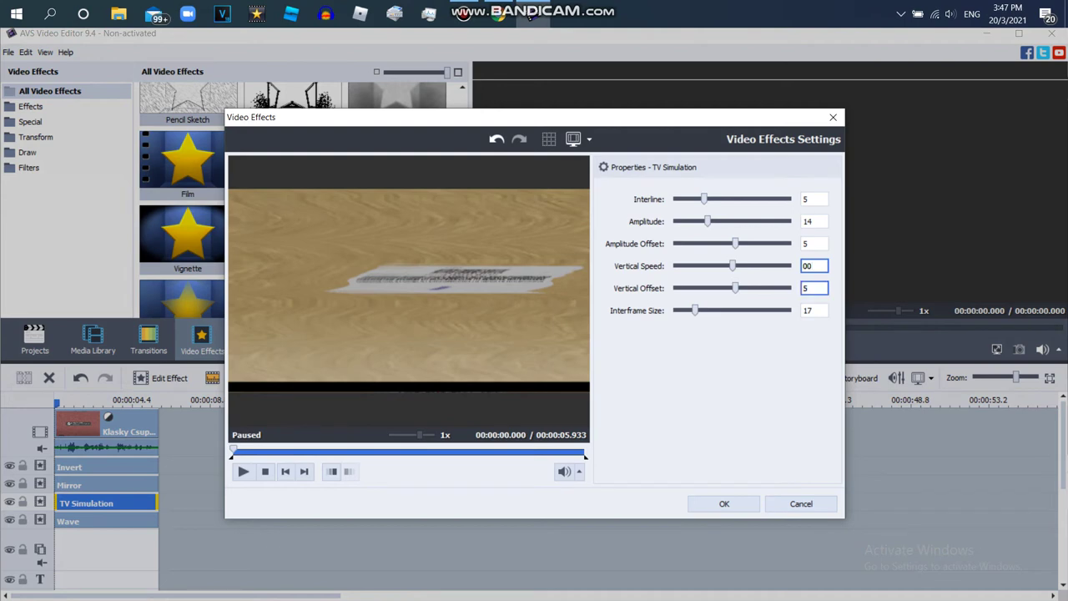
pyautogui.press('Tab')
pyautogui.write('00')
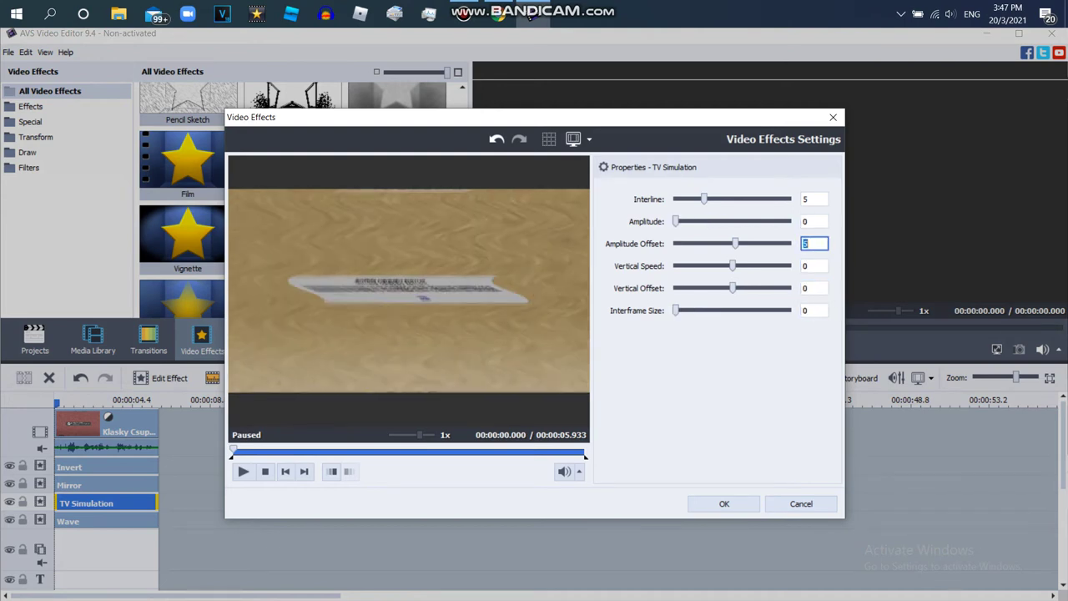
pyautogui.write('0')
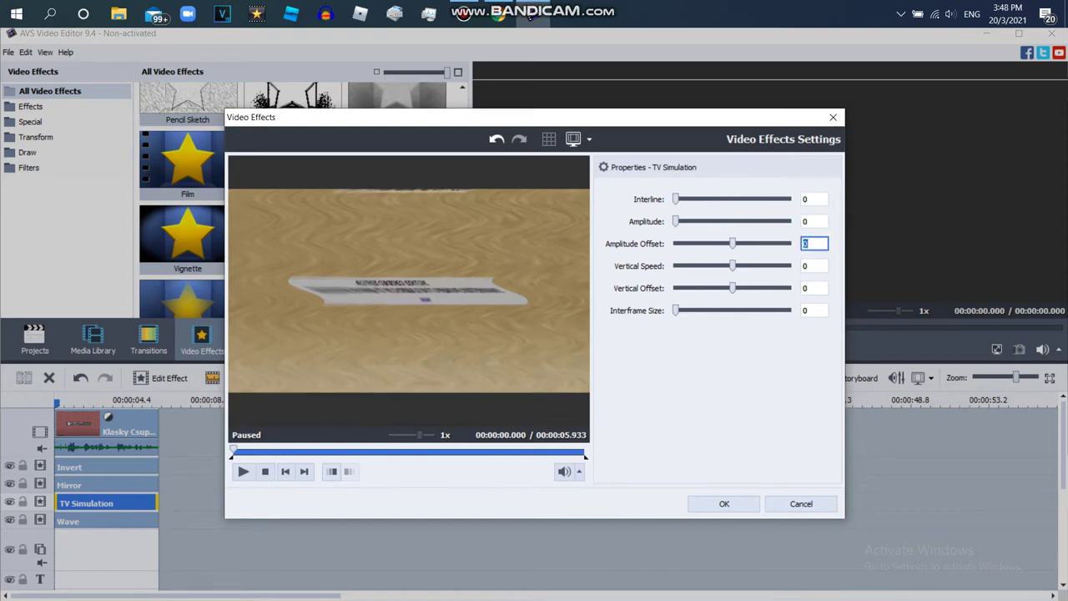
# - Test TV Simulation with Amplitude 12 and Amplitude Offset -12 on mid-clip frames, and apply the effect with Amplitude 5
pyautogui.click(343, 451)
pyautogui.moveTo(352, 450); pyautogui.dragTo(364, 450)
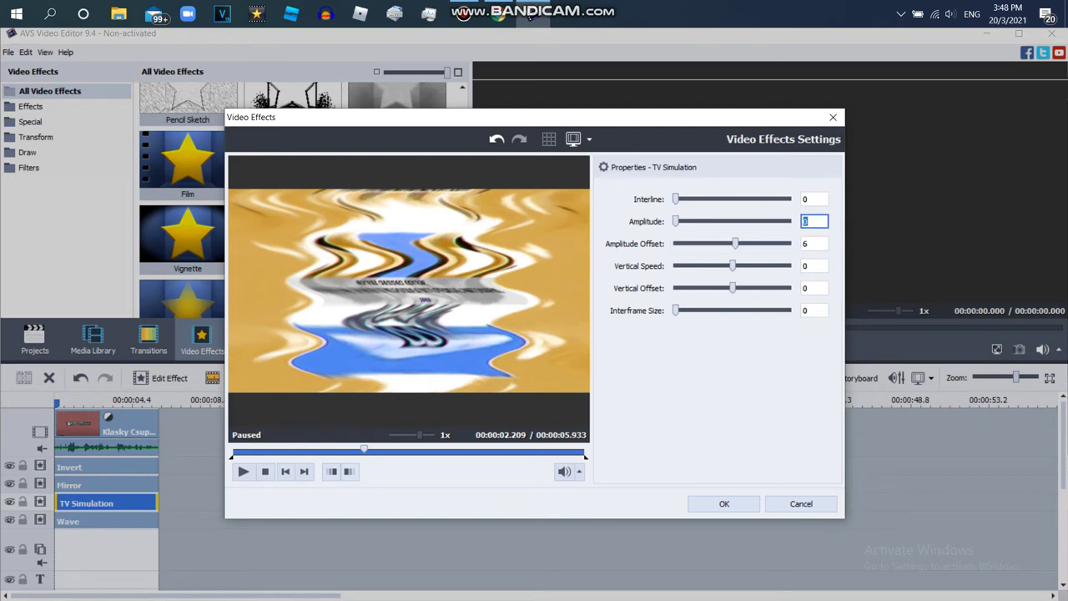
pyautogui.write('12')
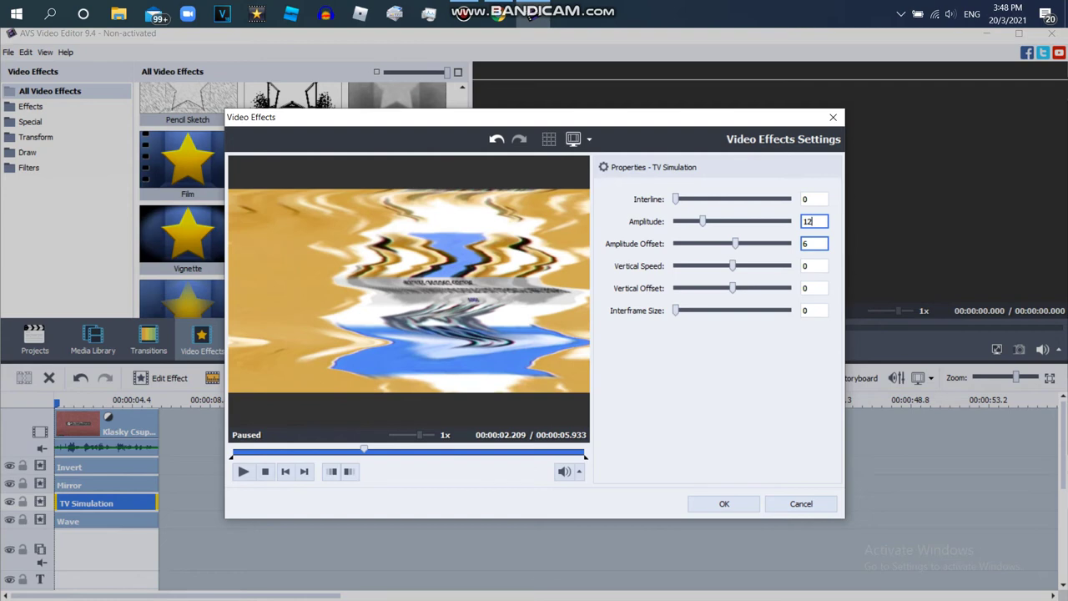
pyautogui.write('-12')
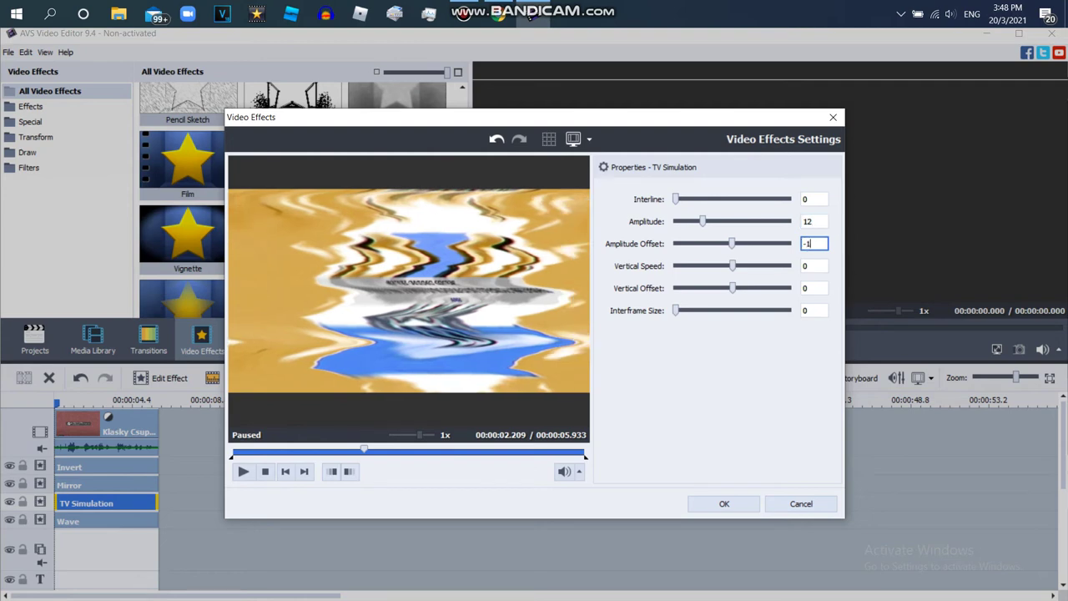
pyautogui.press('Tab')
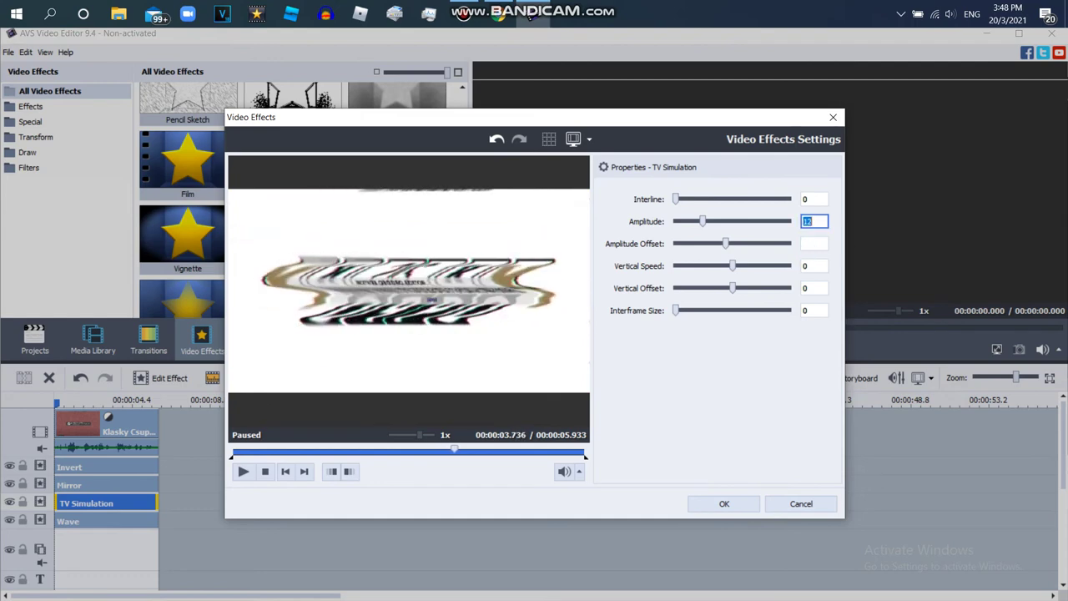
pyautogui.write('5')
pyautogui.press('Return')
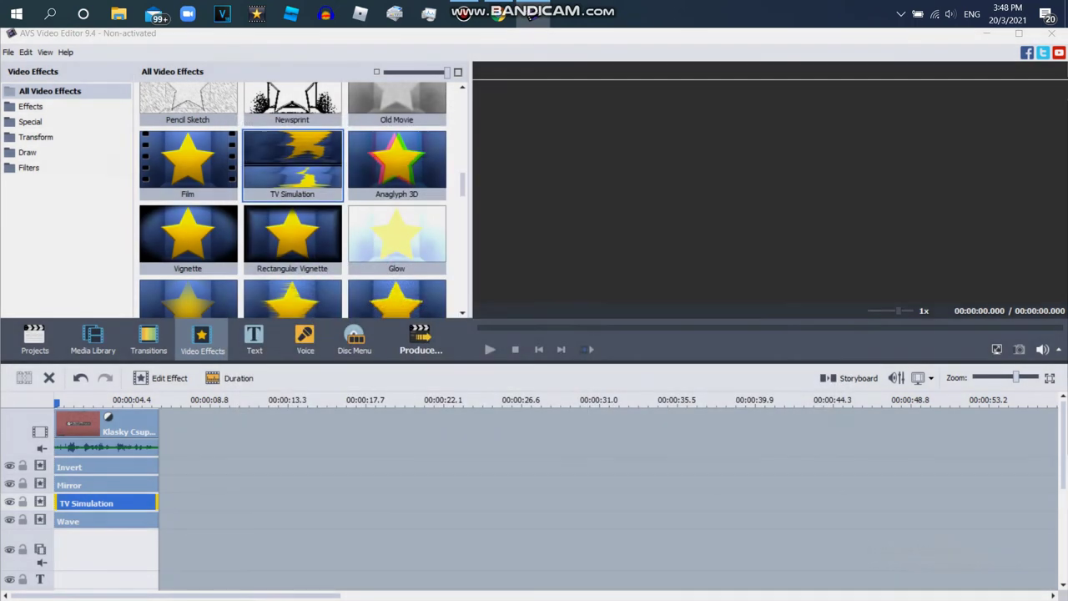
# - Place the Klasky Csupo Robot clip from the media library on the audio line, at the start beneath the main clip
pyautogui.click(92, 340)
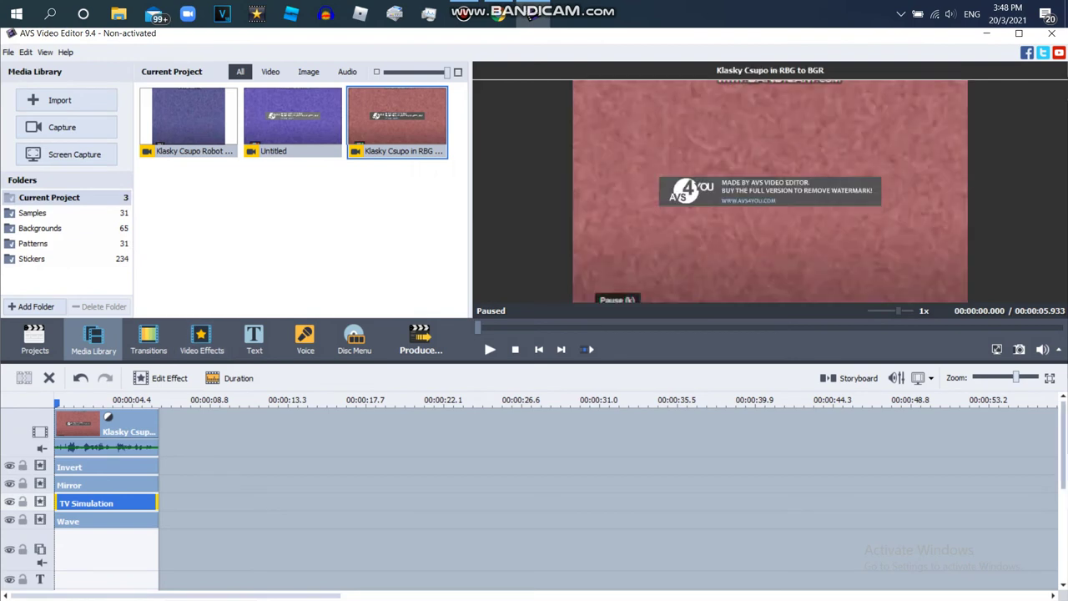
pyautogui.scroll(-3, 107, 509)
pyautogui.moveTo(187, 117); pyautogui.dragTo(106, 554)
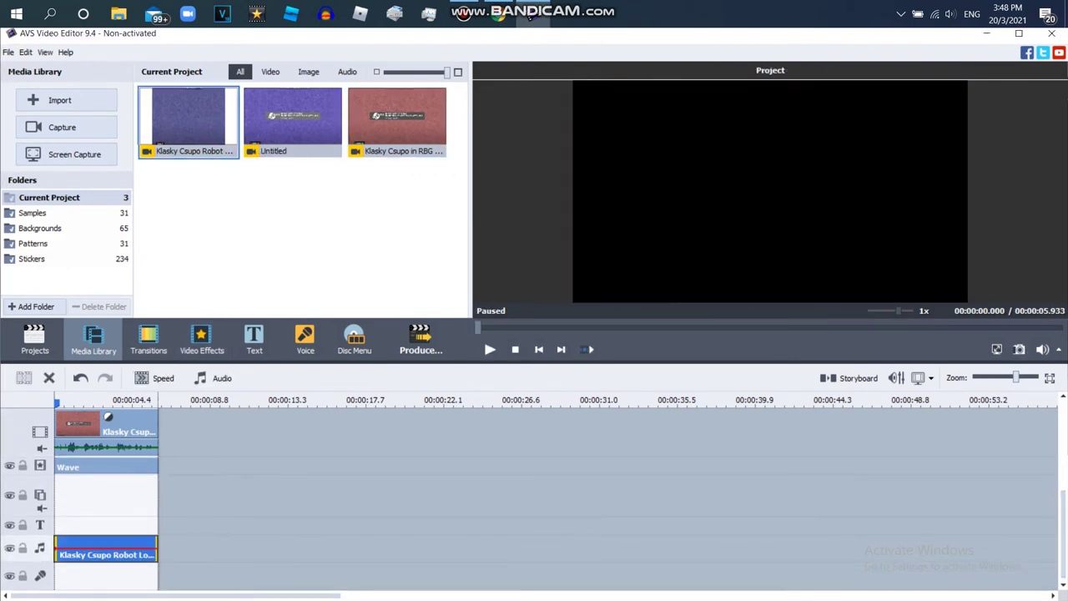
# - Check the audio instructions in the browser, and apply Pitch Shift with a rate of 85 to the main video clip's audio
pyautogui.click(106, 425)
pyautogui.click(322, 378)
pyautogui.click(498, 14)
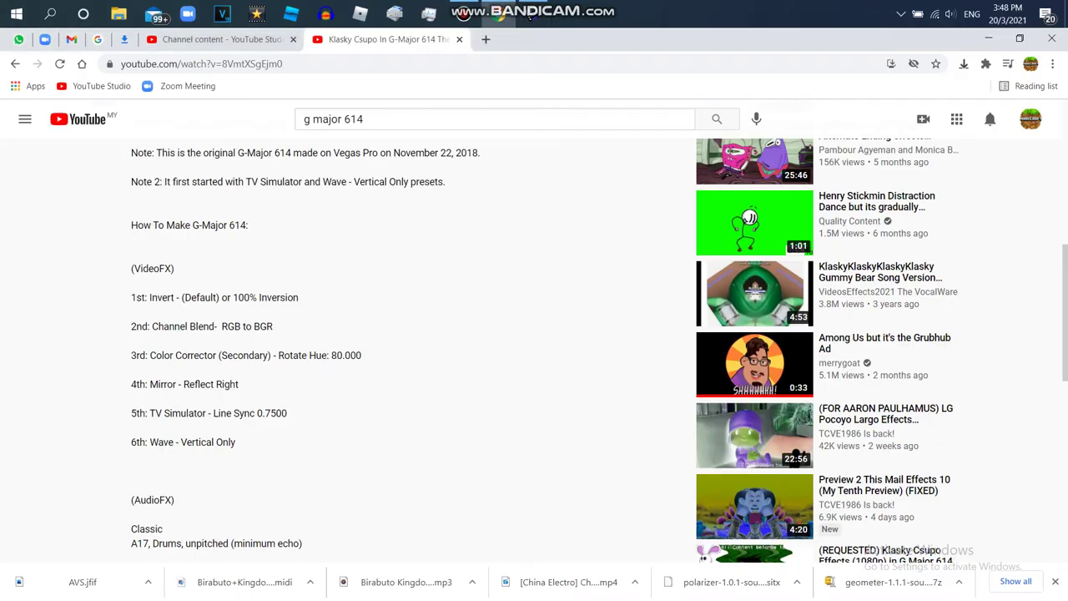
pyautogui.scroll(-3, 530, 17)
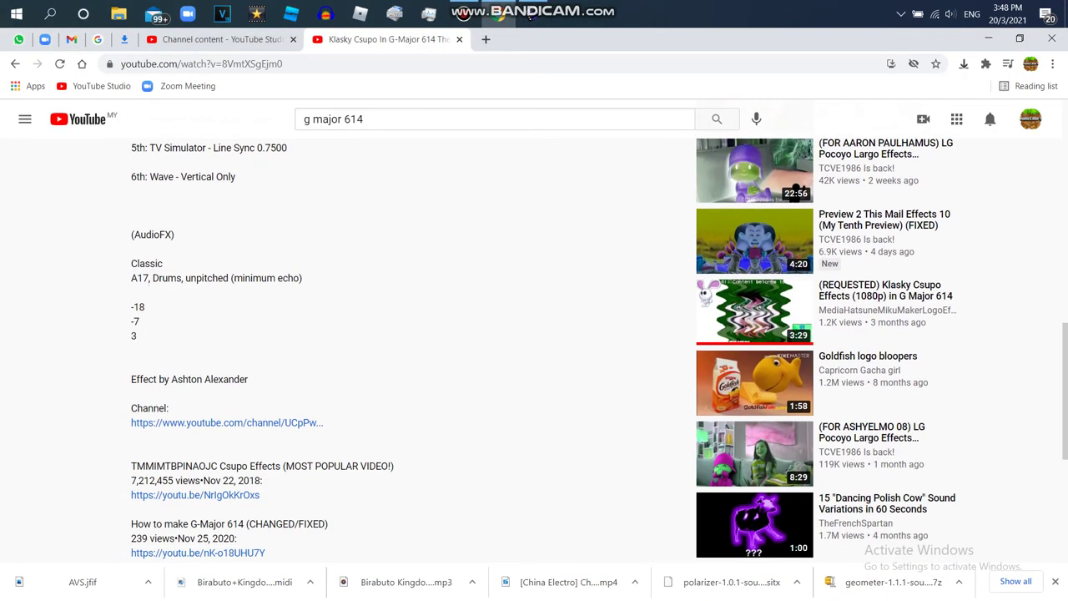
pyautogui.moveTo(531, 16)
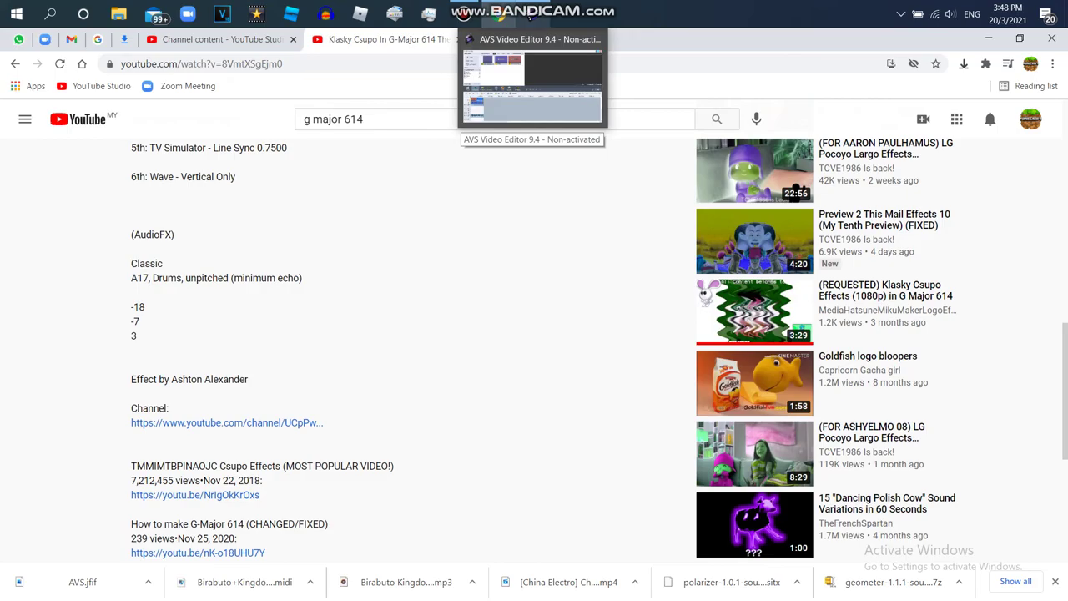
pyautogui.click(530, 17)
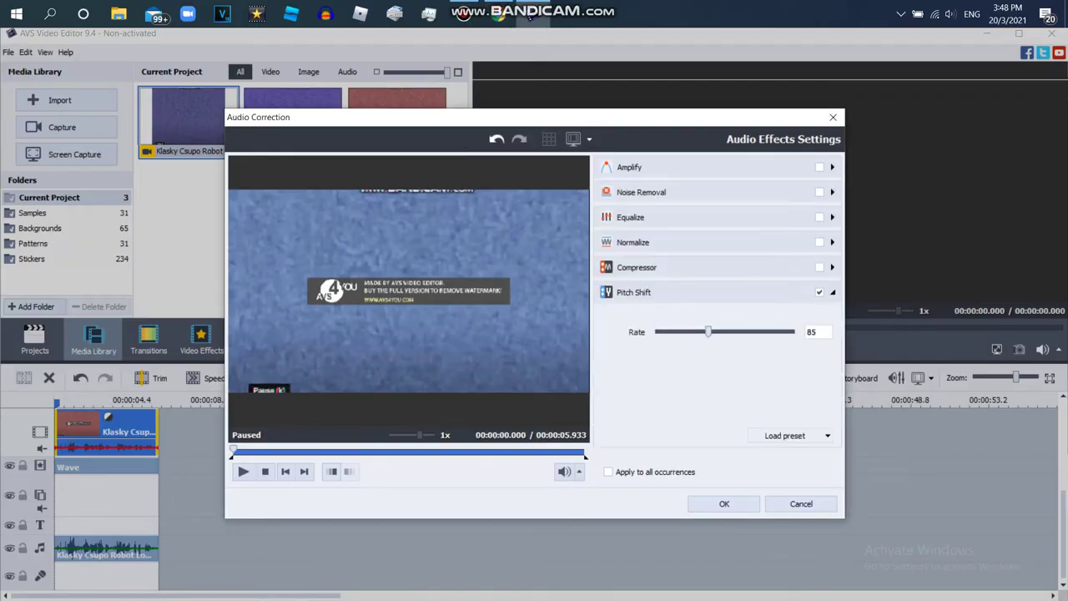
pyautogui.click(244, 472)
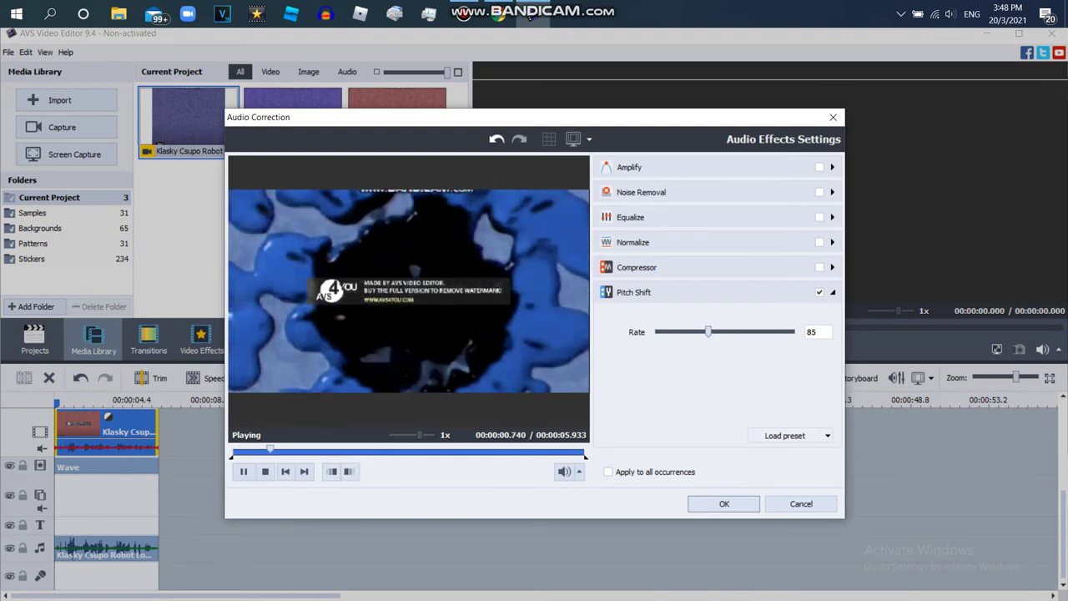
pyautogui.click(724, 504)
# - Recheck the pitch values in the browser, and apply Pitch Shift with a rate of 151 to the Klasky Csupo Robot audio
pyautogui.click(106, 548)
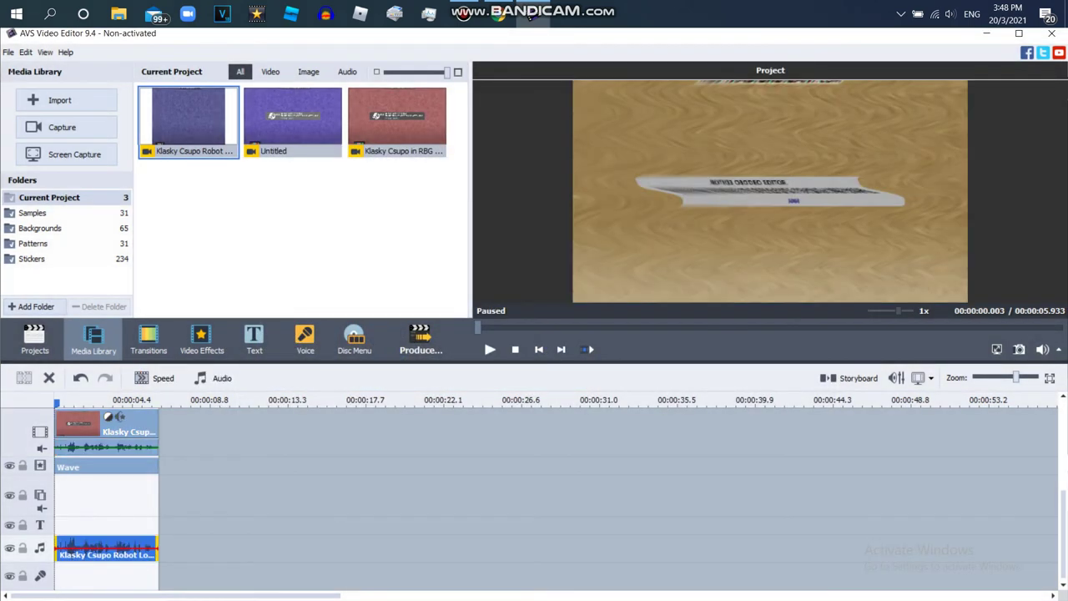
pyautogui.click(531, 17)
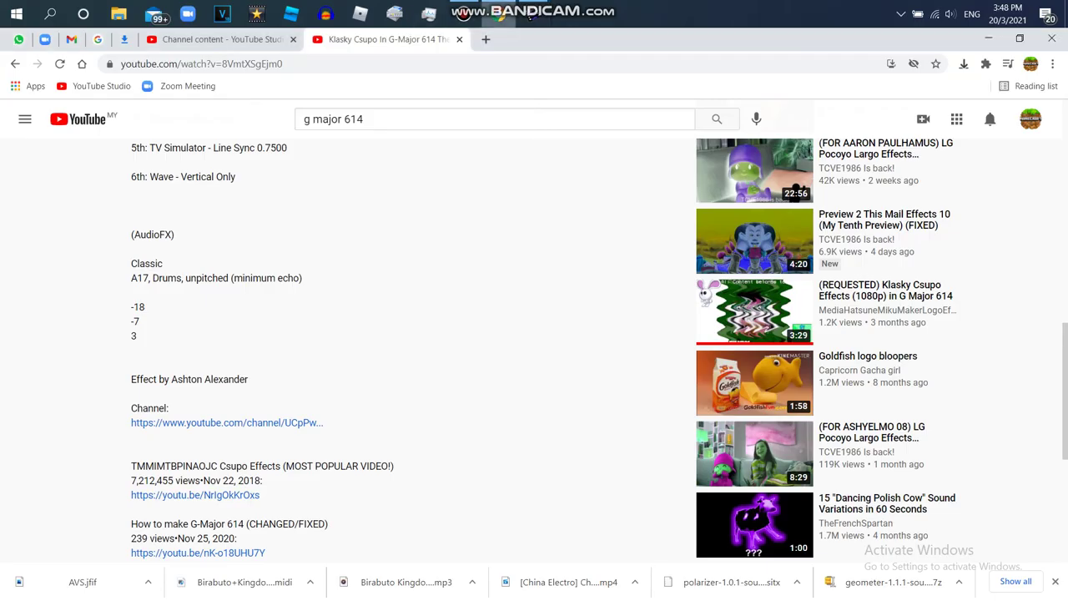
pyautogui.click(531, 17)
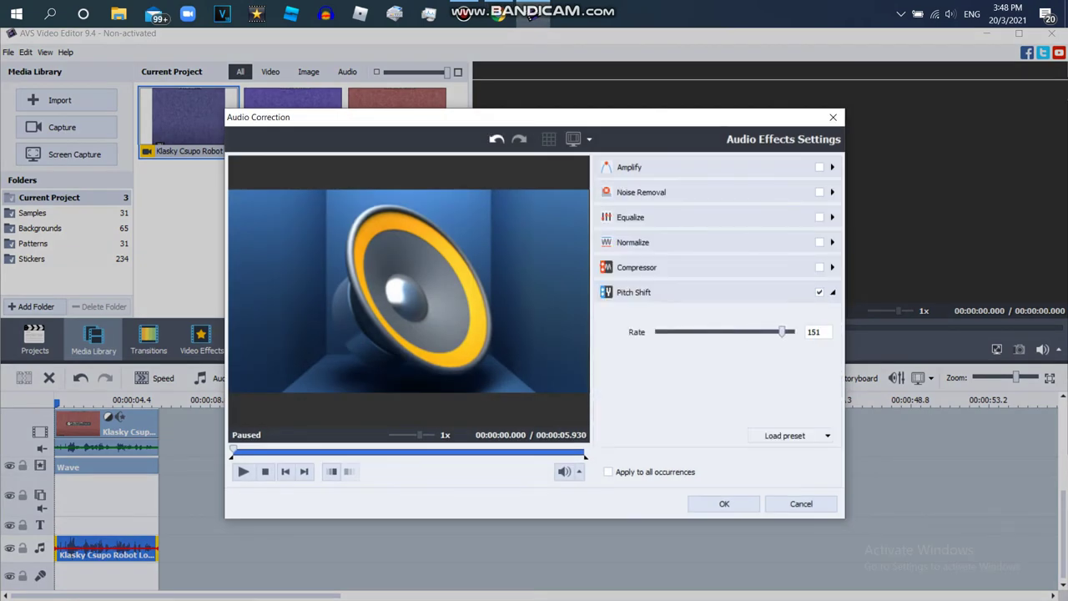
pyautogui.click(725, 504)
# - Import the Green Lowers Klasky Csupo clip and place its audio on the voice line, at the start beneath the other audio
pyautogui.click(59, 100)
pyautogui.doubleClick(519, 208)
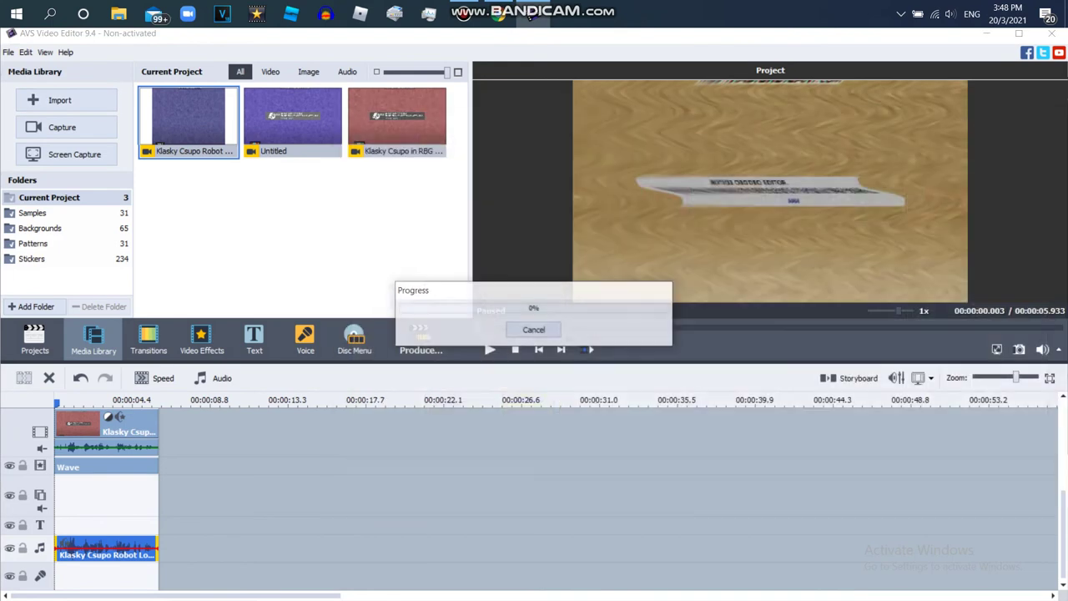
pyautogui.moveTo(189, 192); pyautogui.dragTo(117, 550)
pyautogui.moveTo(185, 544); pyautogui.dragTo(26, 575)
# - Apply Pitch Shift with a rate of 140 to the Green Lowers audio on the voice line
pyautogui.click(213, 378)
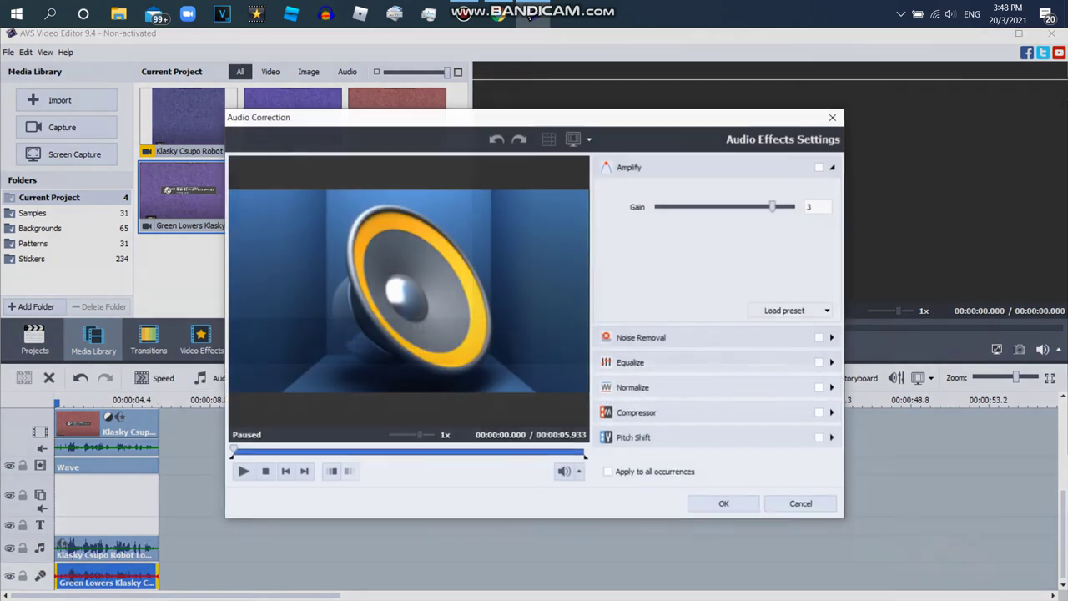
pyautogui.click(636, 436)
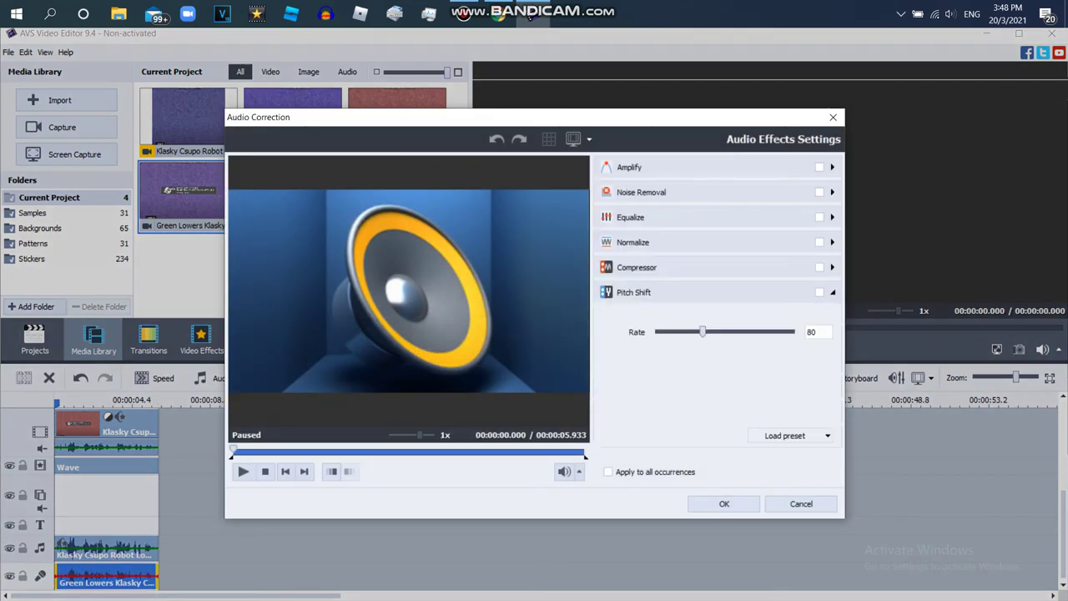
pyautogui.click(789, 435)
pyautogui.click(784, 470)
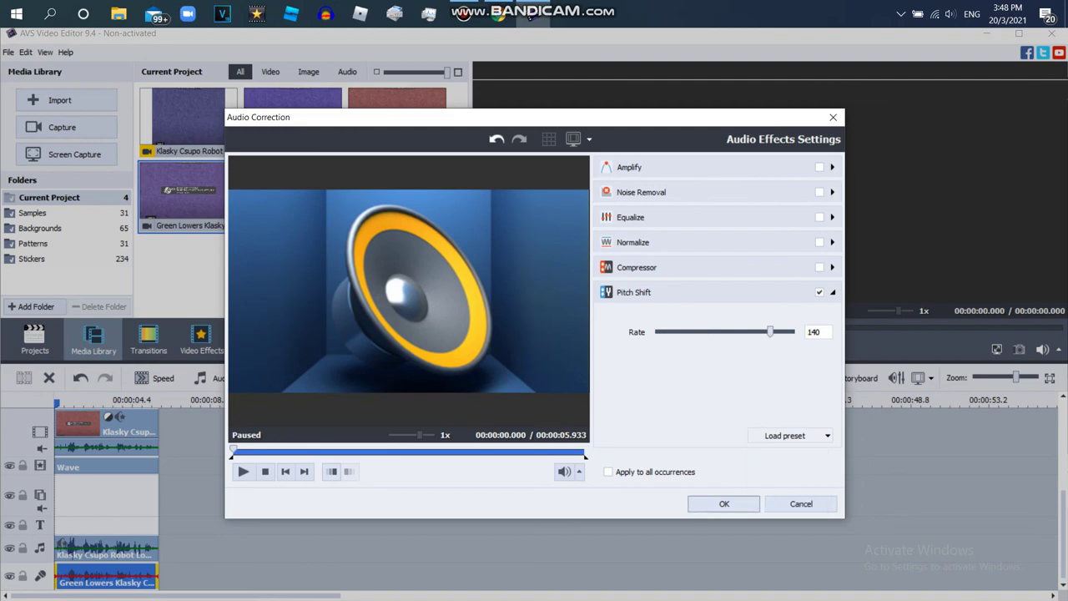
pyautogui.click(724, 503)
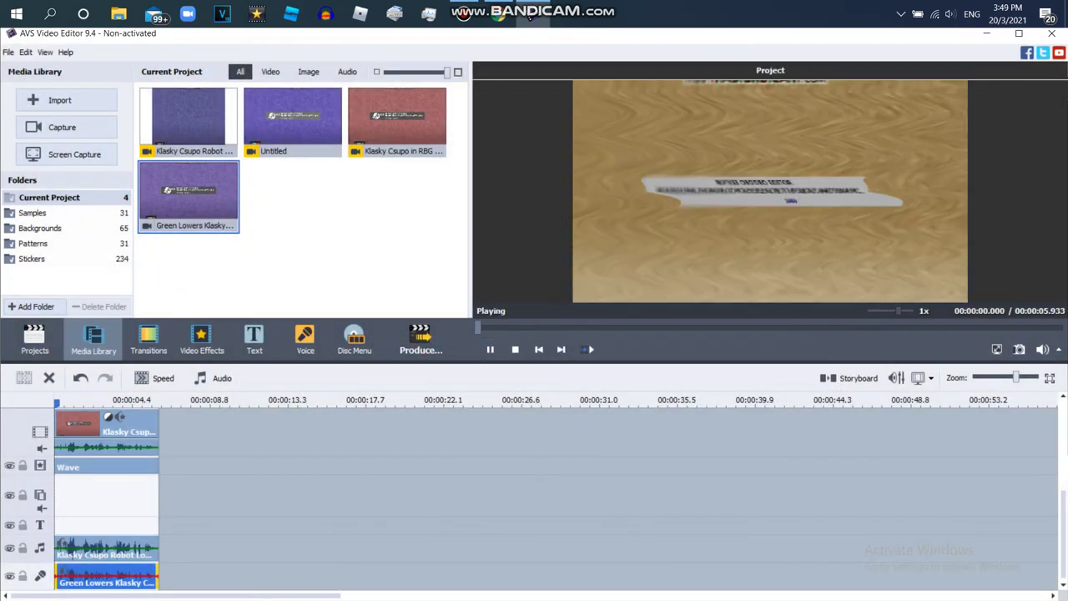